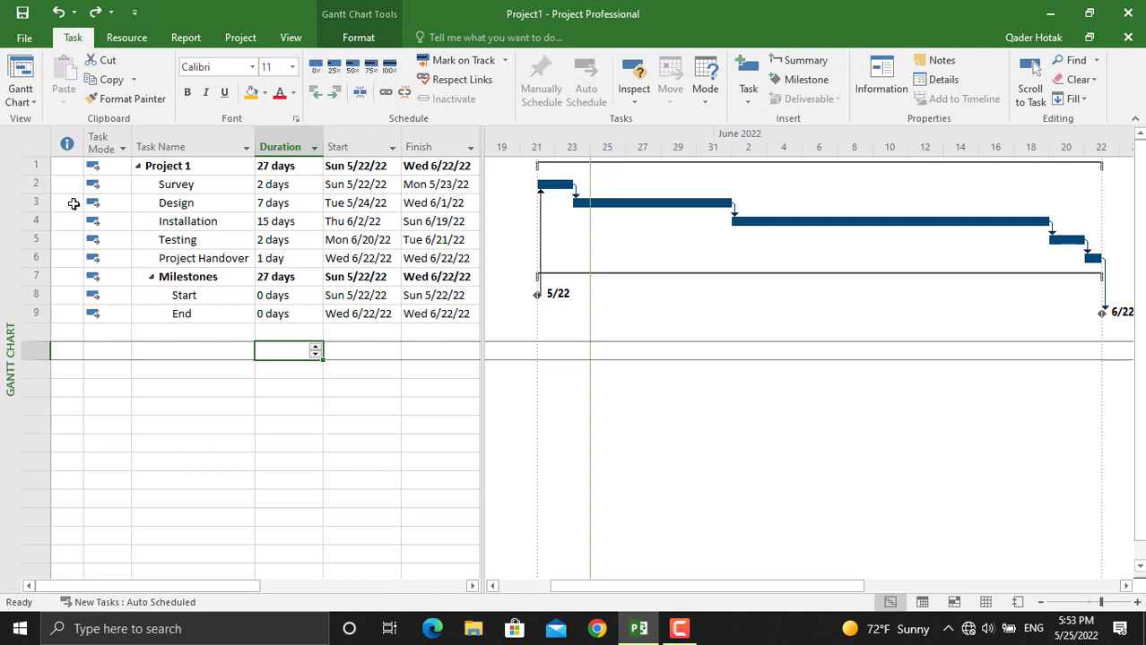
# Switch the view from the Gantt Chart to the Resource Sheet.
pyautogui.click(32, 104)
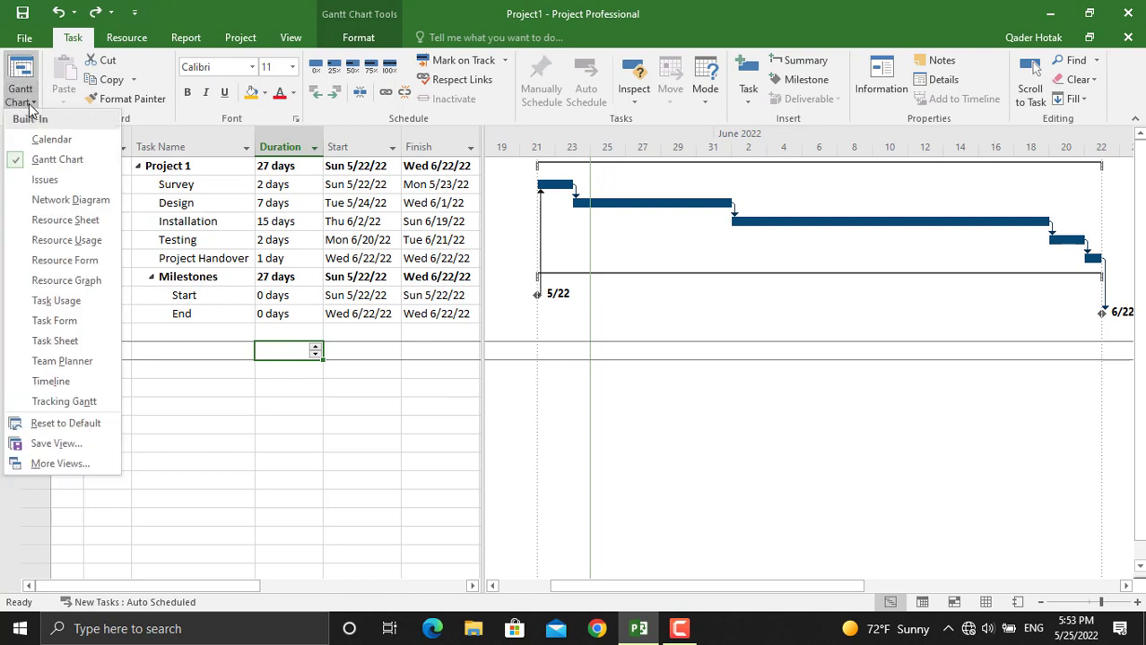
pyautogui.click(83, 223)
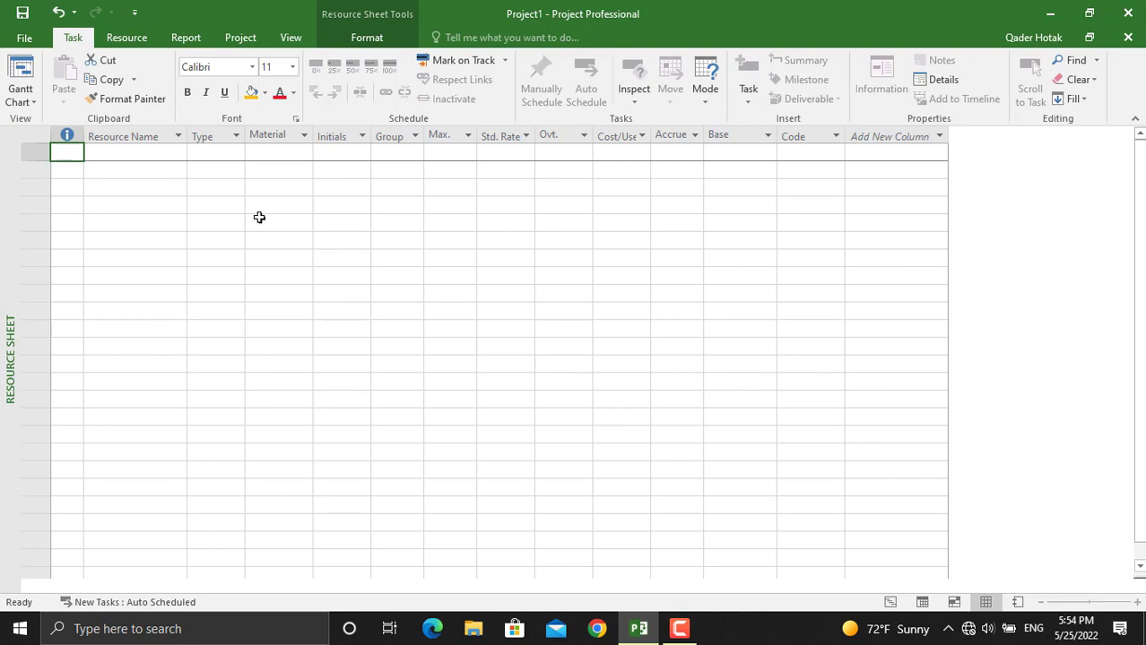
# Enter the first resource's name and keep its type as Work with default values.
pyautogui.click(159, 157)
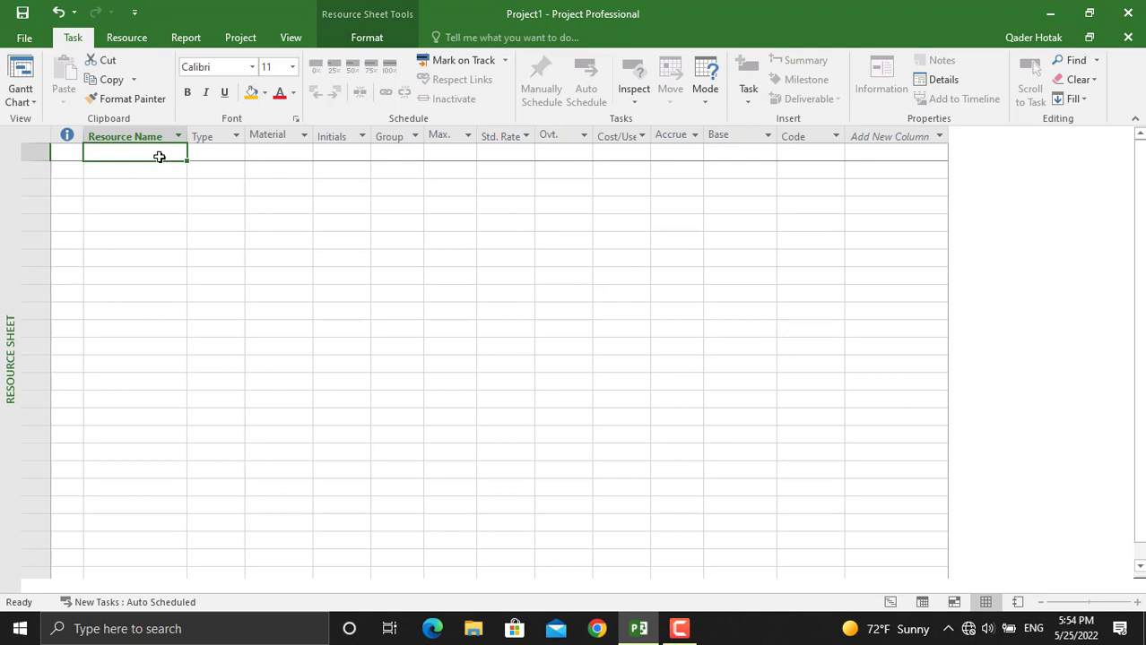
pyautogui.write('Alex')
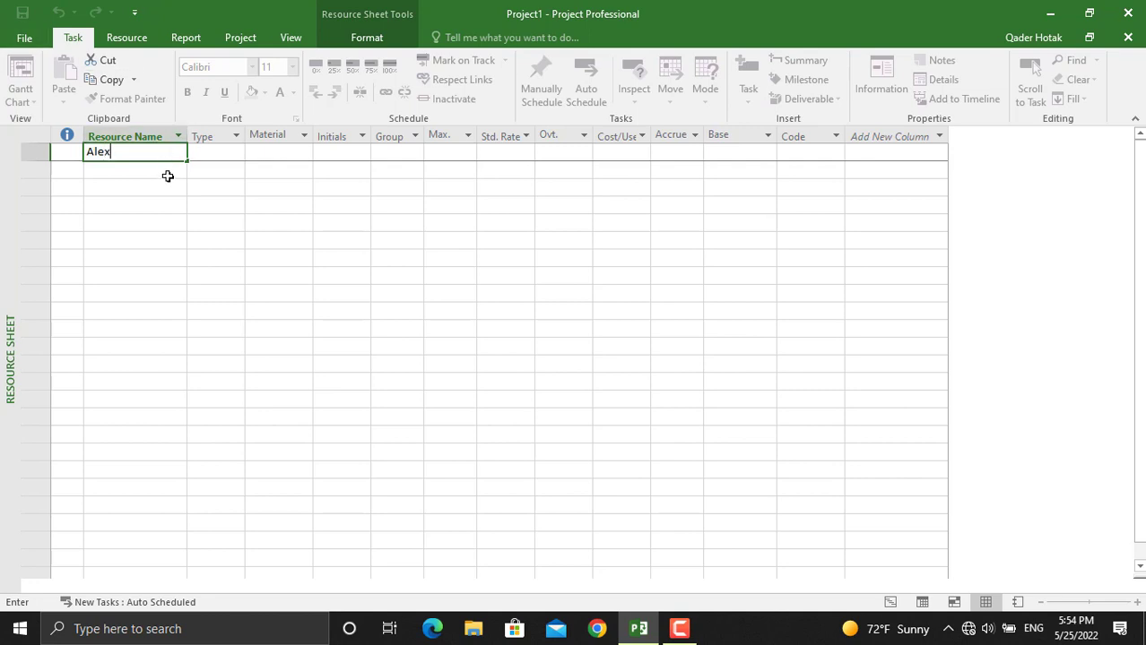
pyautogui.click(166, 175)
pyautogui.click(225, 153)
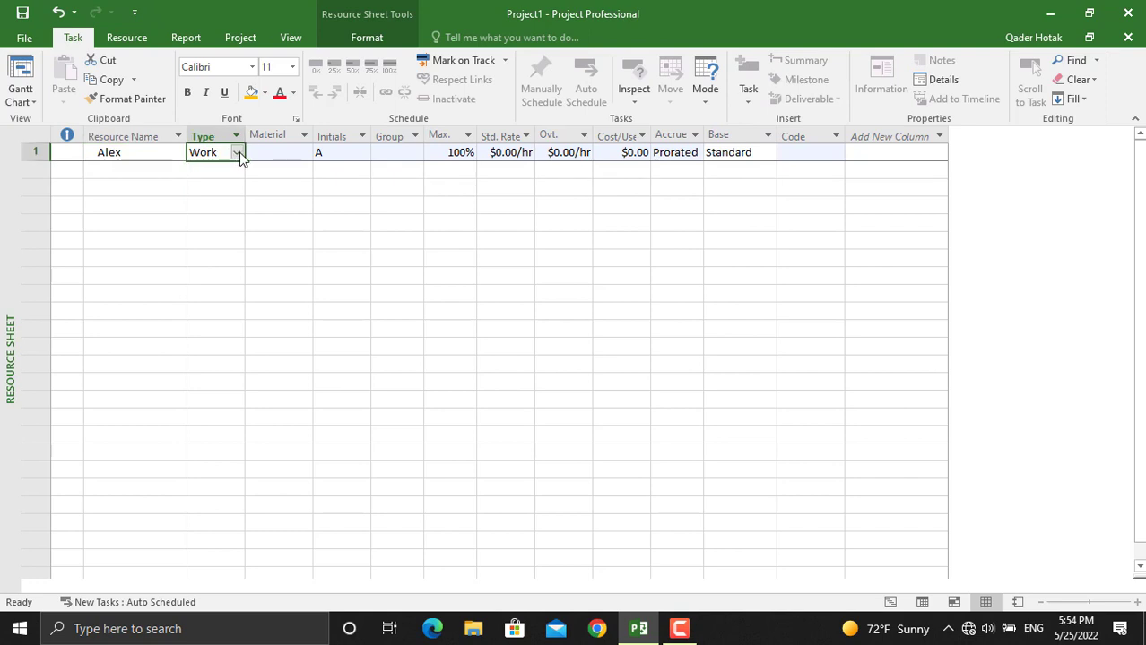
pyautogui.click(237, 154)
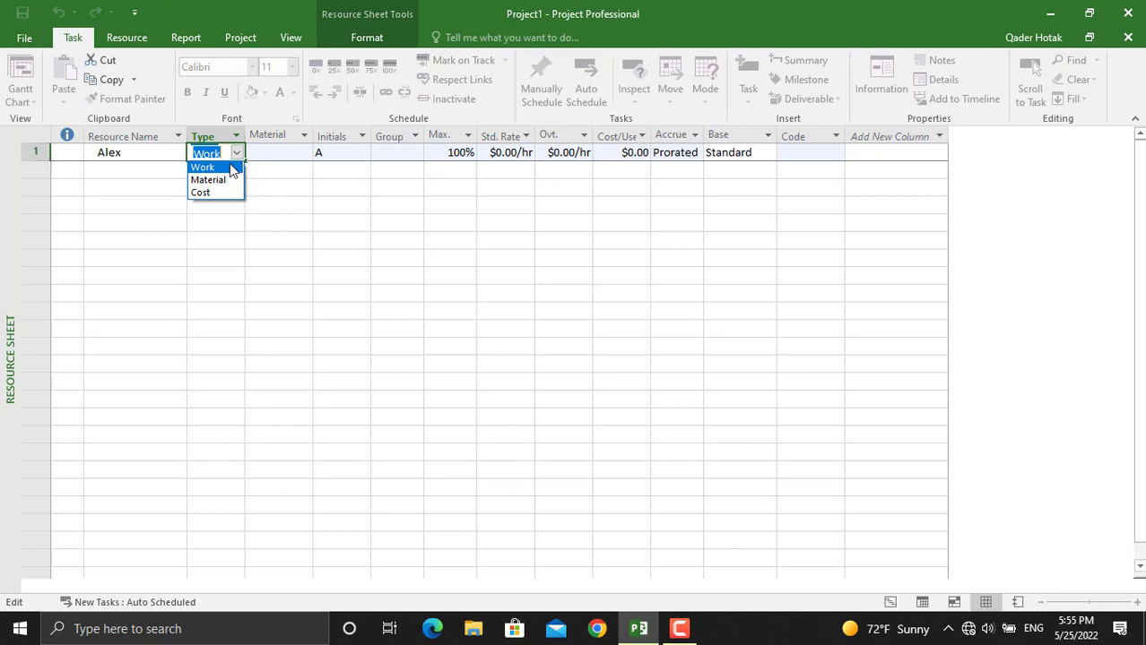
pyautogui.click(230, 167)
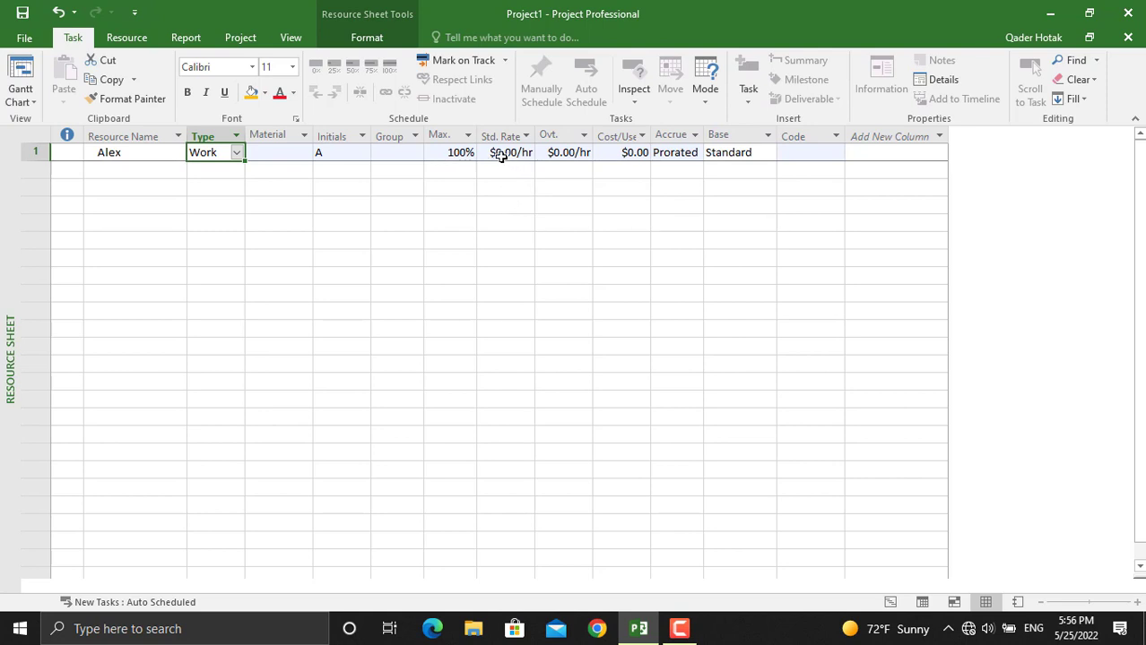
# Give the first resource a $25.00/hr standard rate.
pyautogui.click(501, 154)
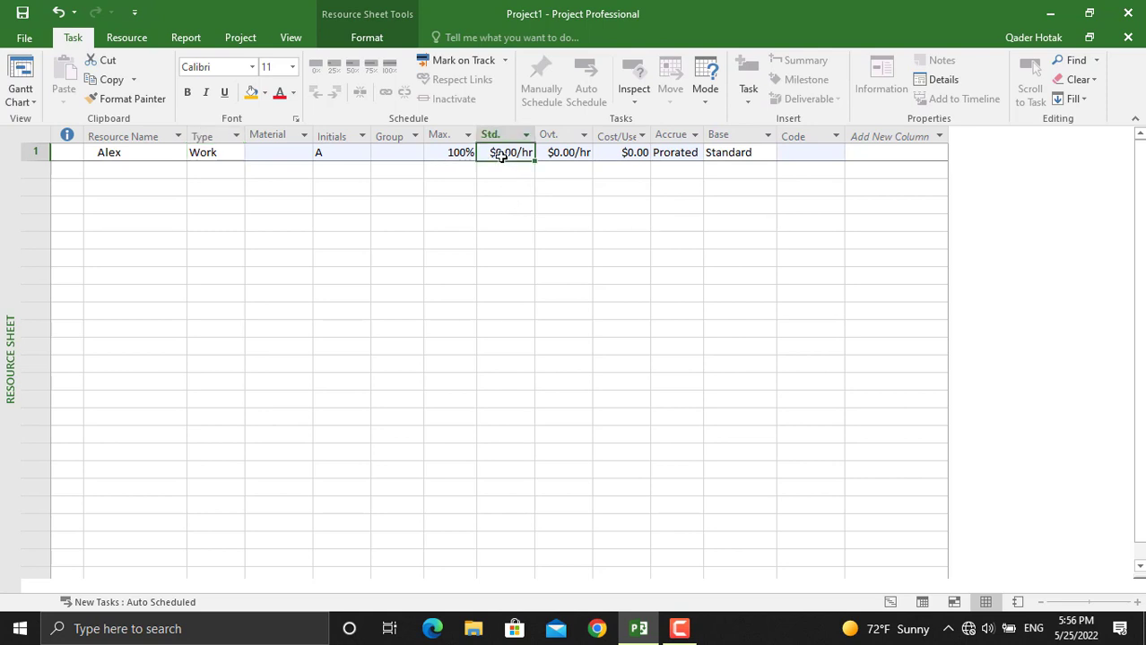
pyautogui.write('25')
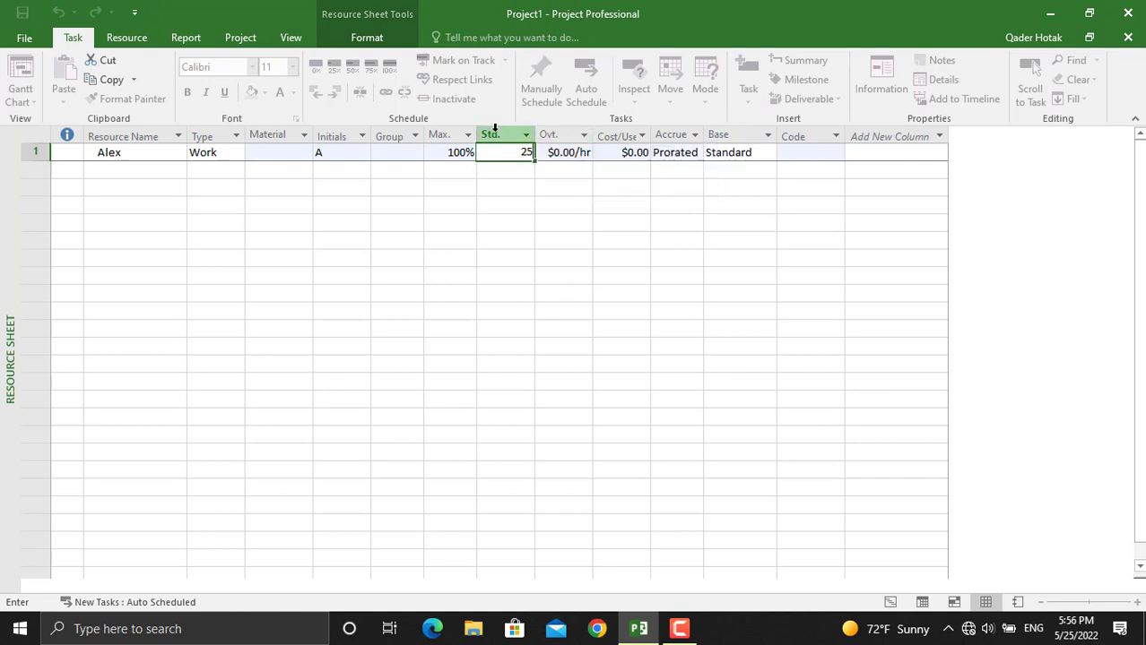
pyautogui.click(597, 157)
# Keep Prorated accrual and the Standard base calendar for the first resource.
pyautogui.click(694, 154)
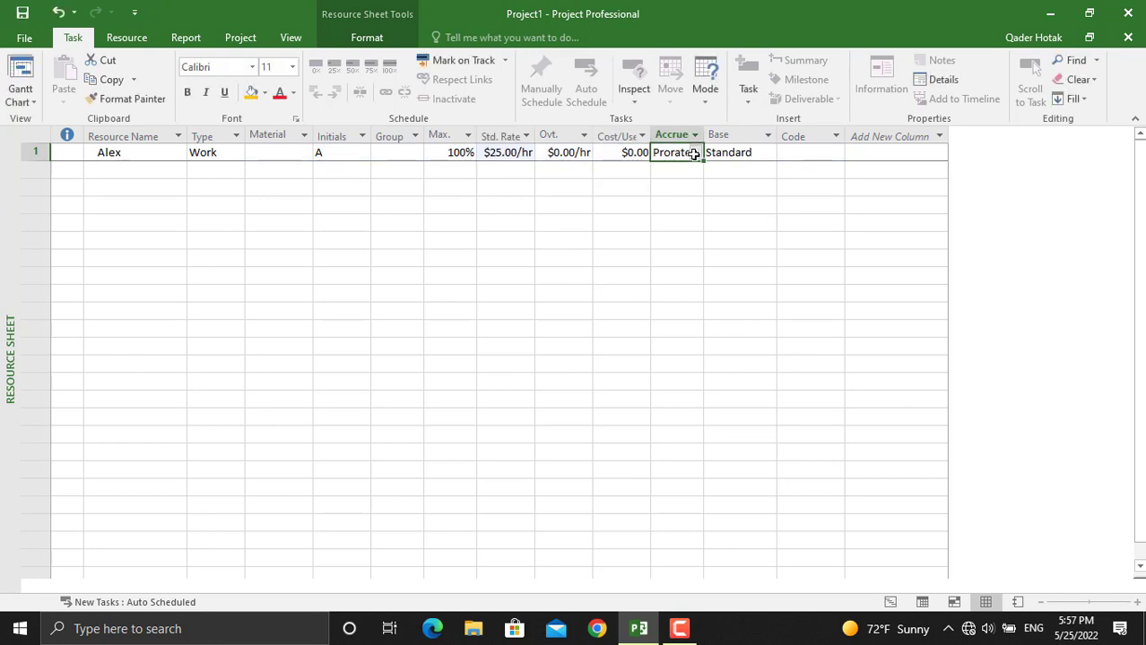
pyautogui.click(694, 156)
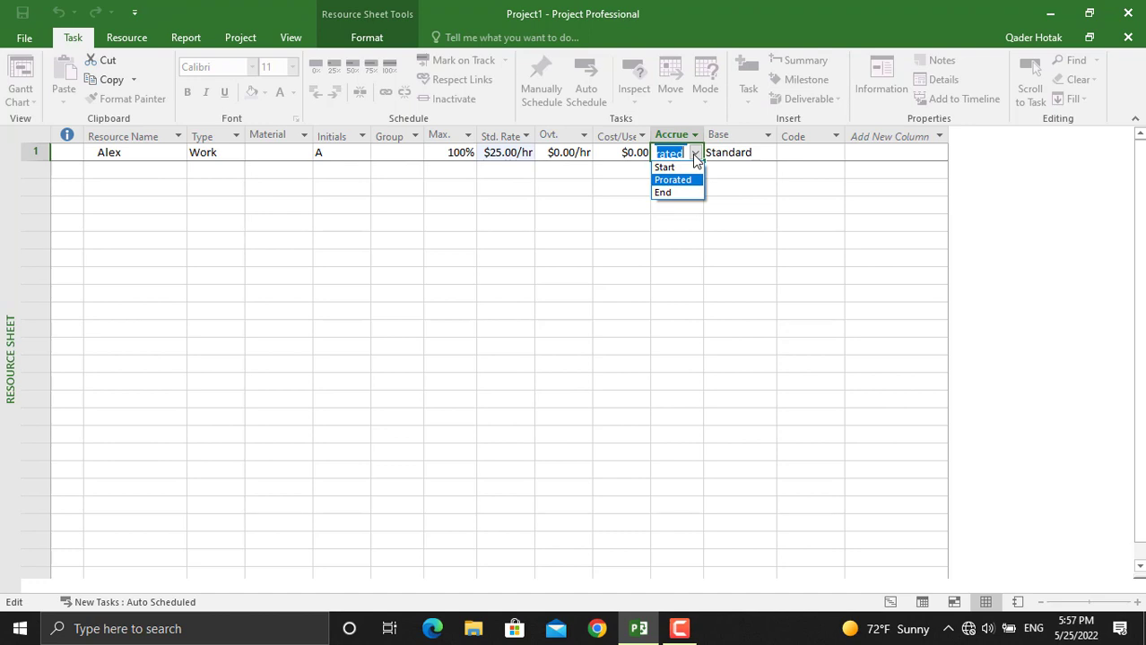
pyautogui.click(676, 181)
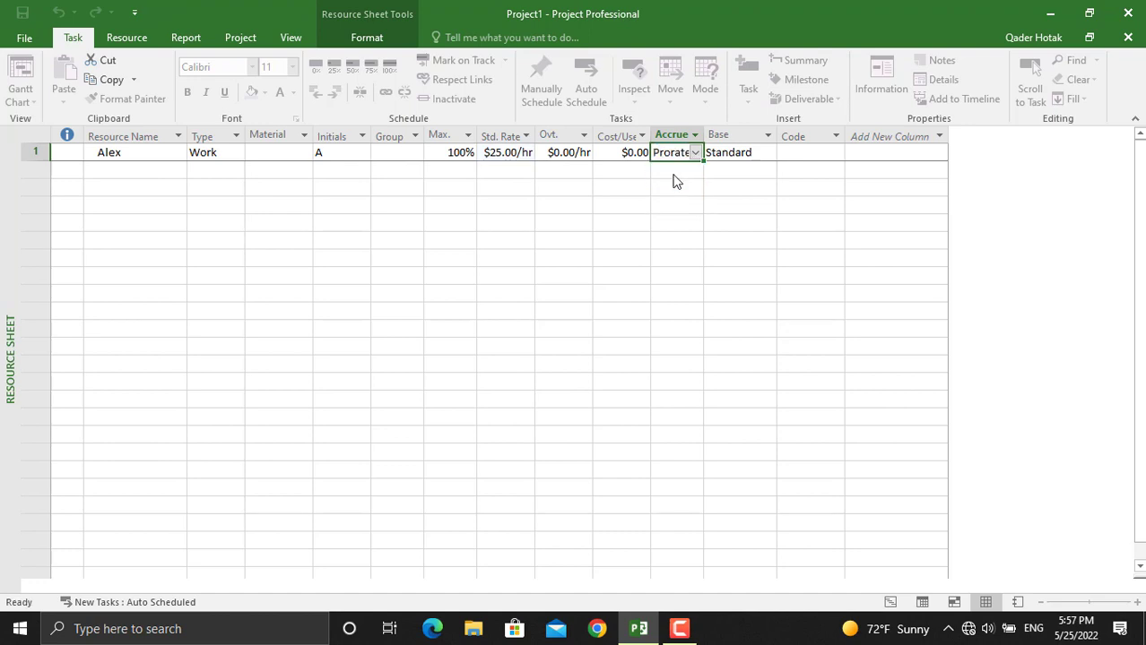
pyautogui.click(695, 172)
pyautogui.click(718, 135)
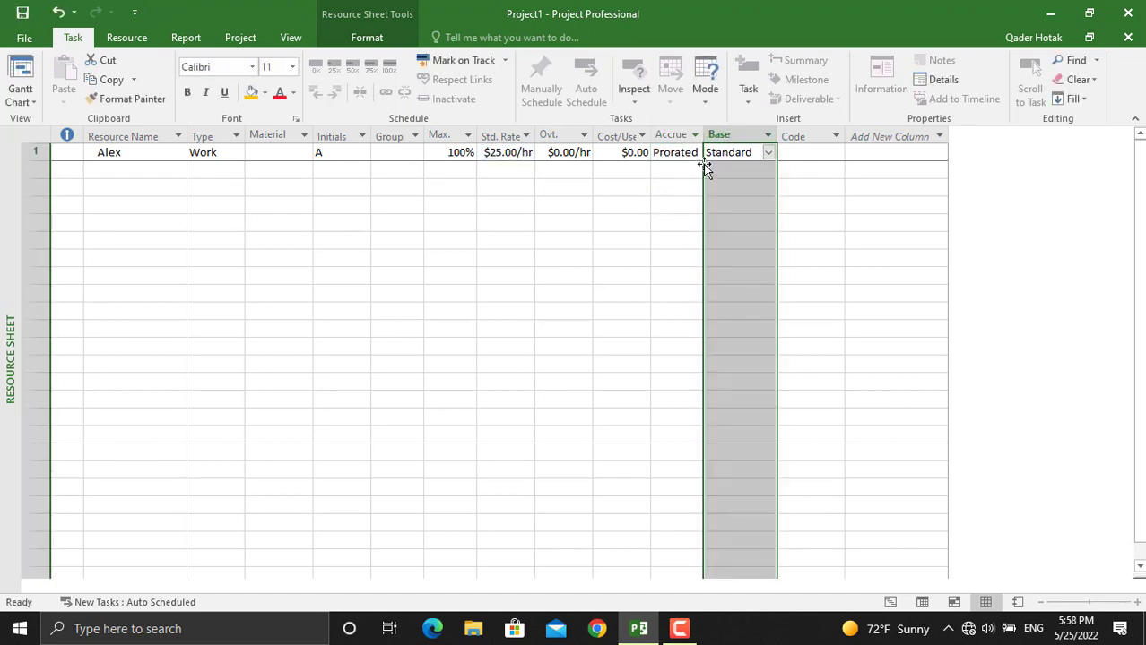
pyautogui.click(698, 171)
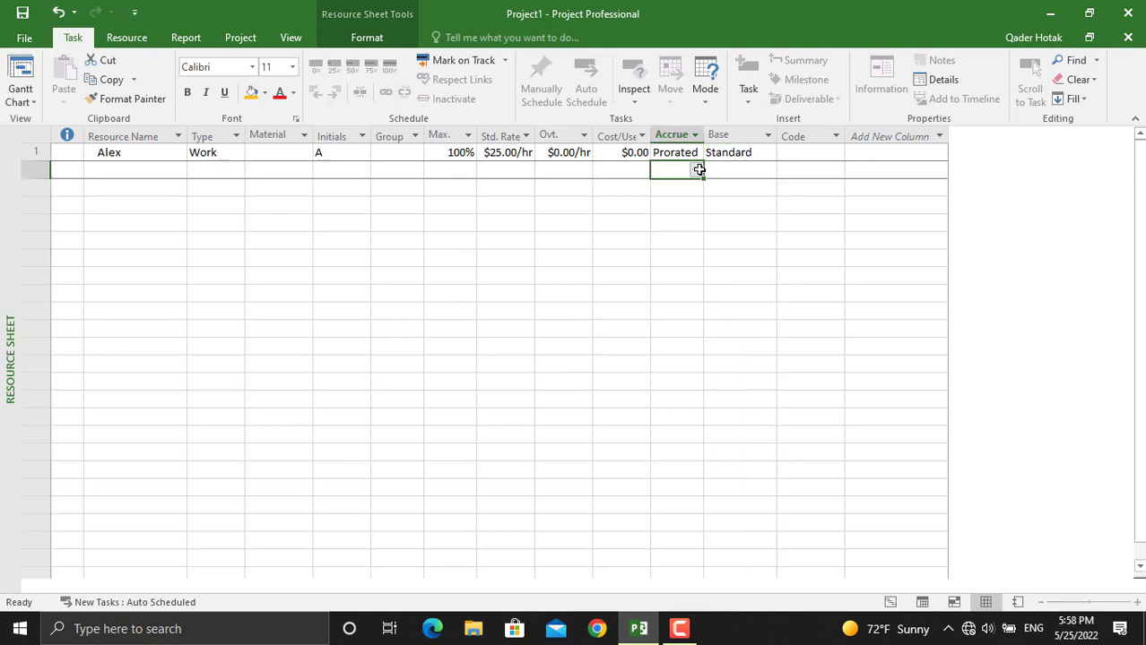
pyautogui.click(753, 154)
pyautogui.click(769, 154)
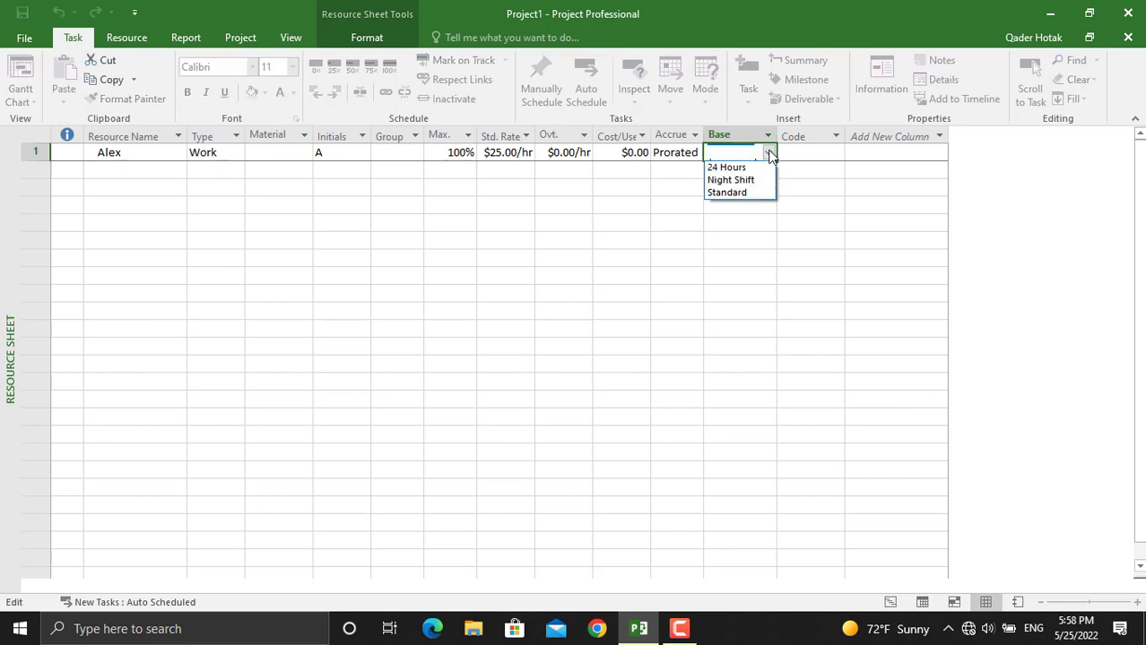
pyautogui.click(680, 165)
pyautogui.click(158, 173)
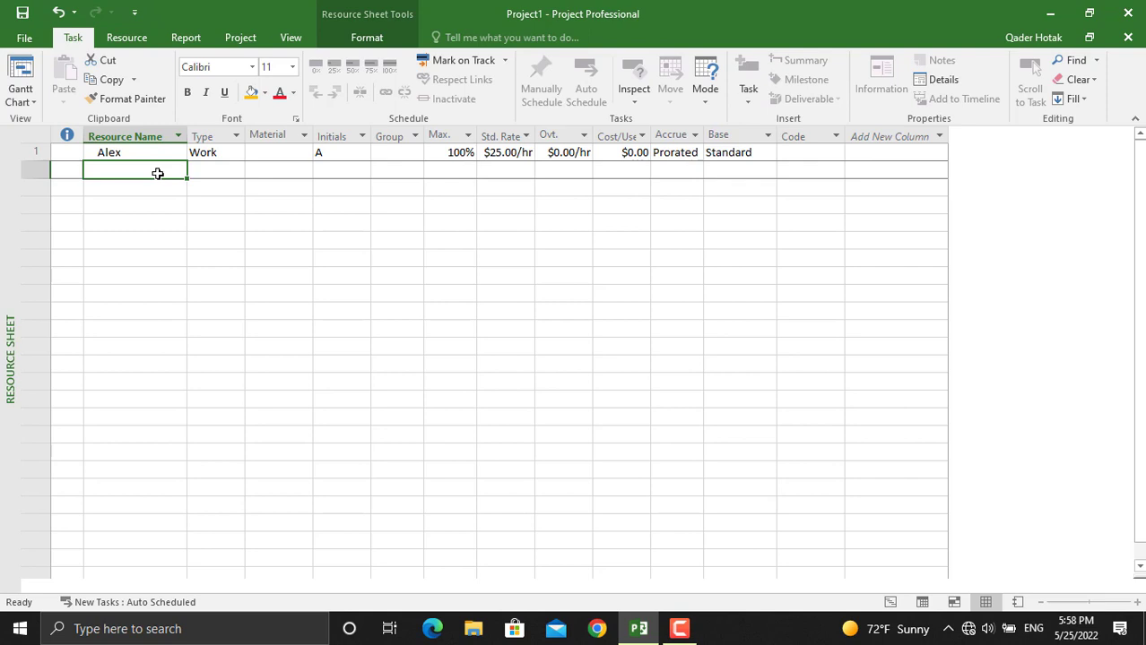
# Add the second work resource with a $50.00/hr standard rate.
pyautogui.write('Steve')
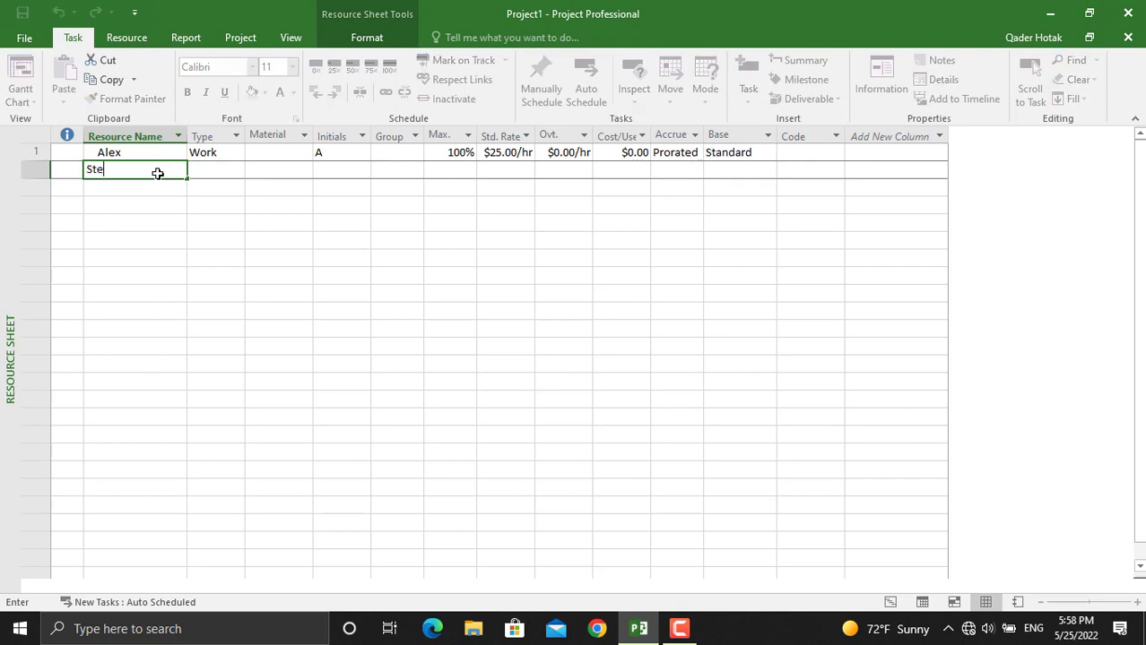
pyautogui.write('n')
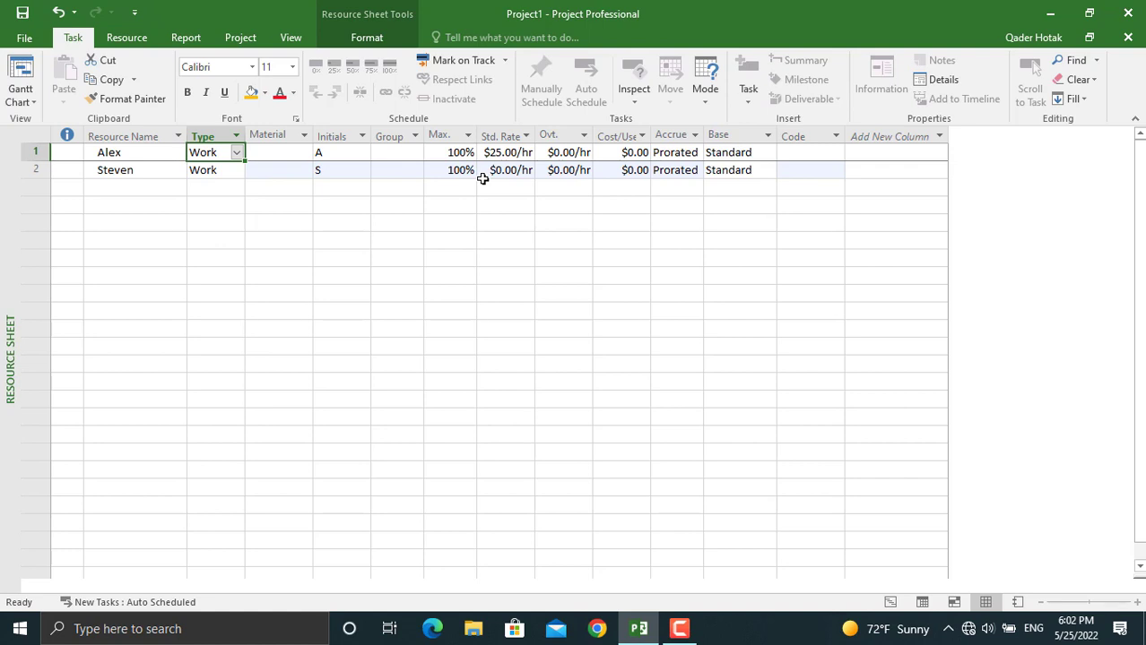
pyautogui.click(508, 172)
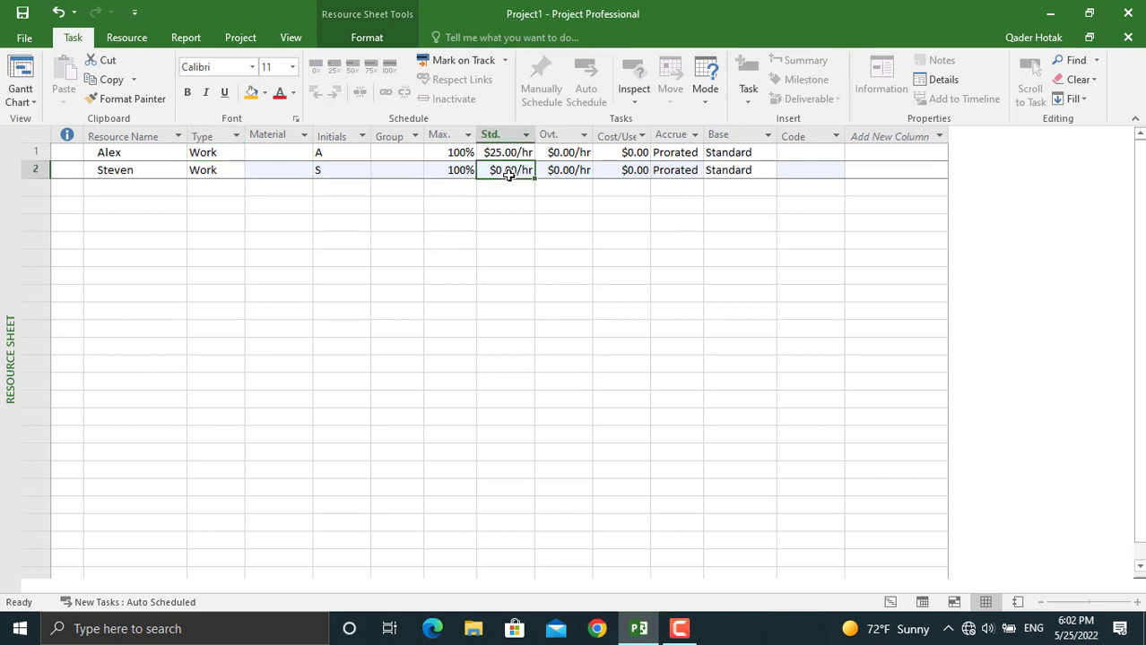
pyautogui.write('50')
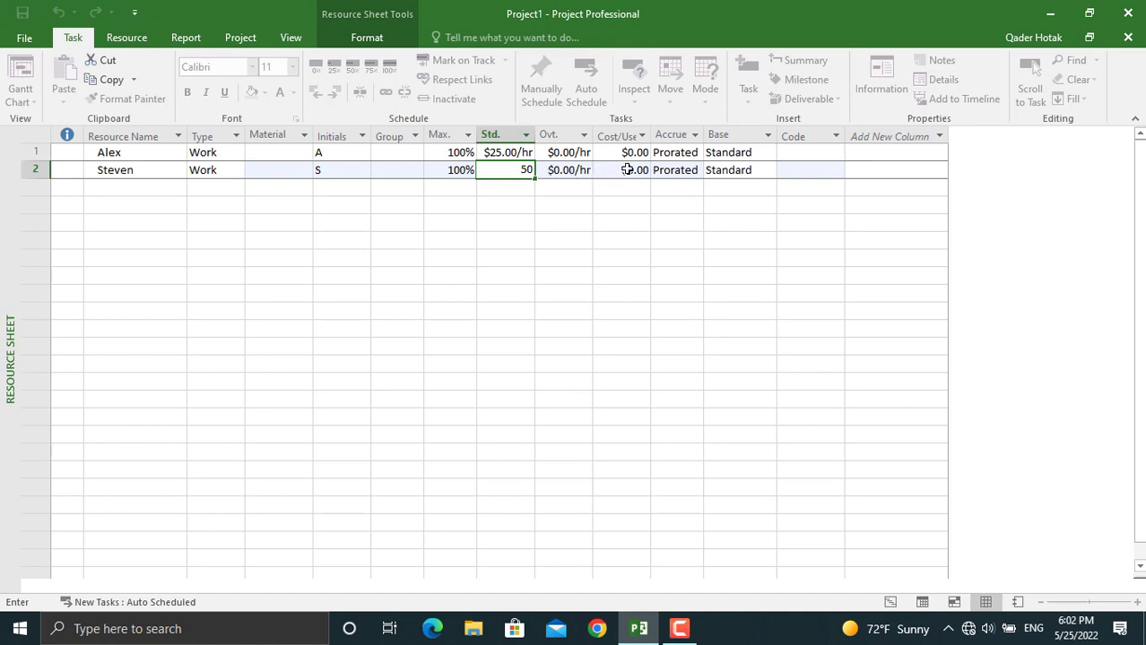
pyautogui.click(682, 172)
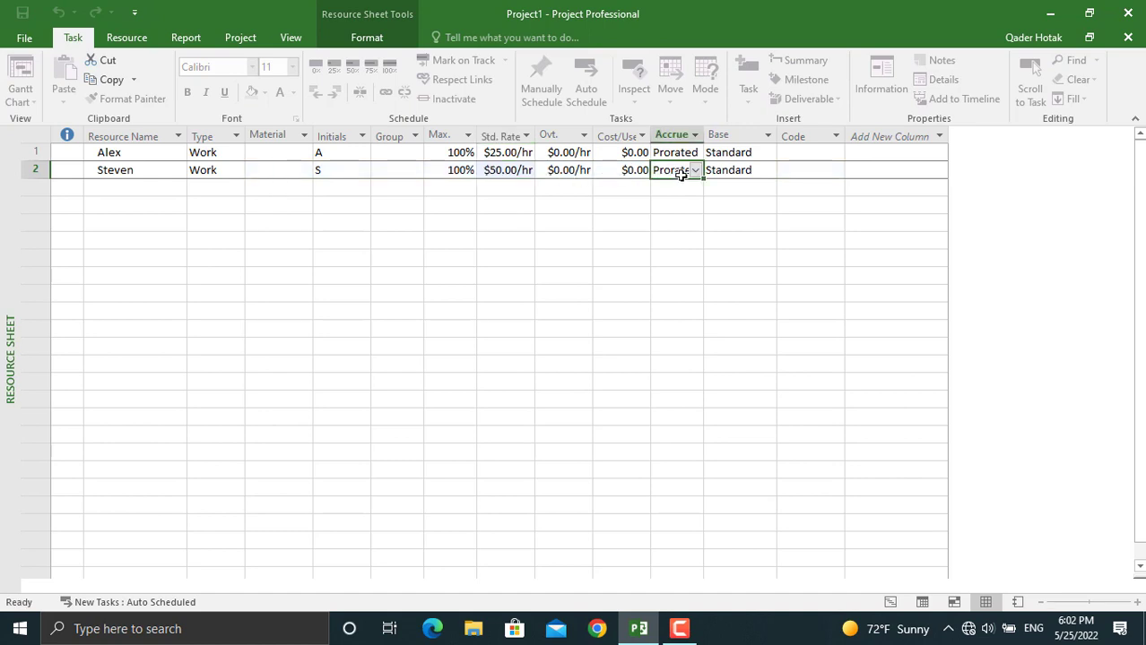
# Add the third work resource with a $45.00/hr standard rate.
pyautogui.click(158, 191)
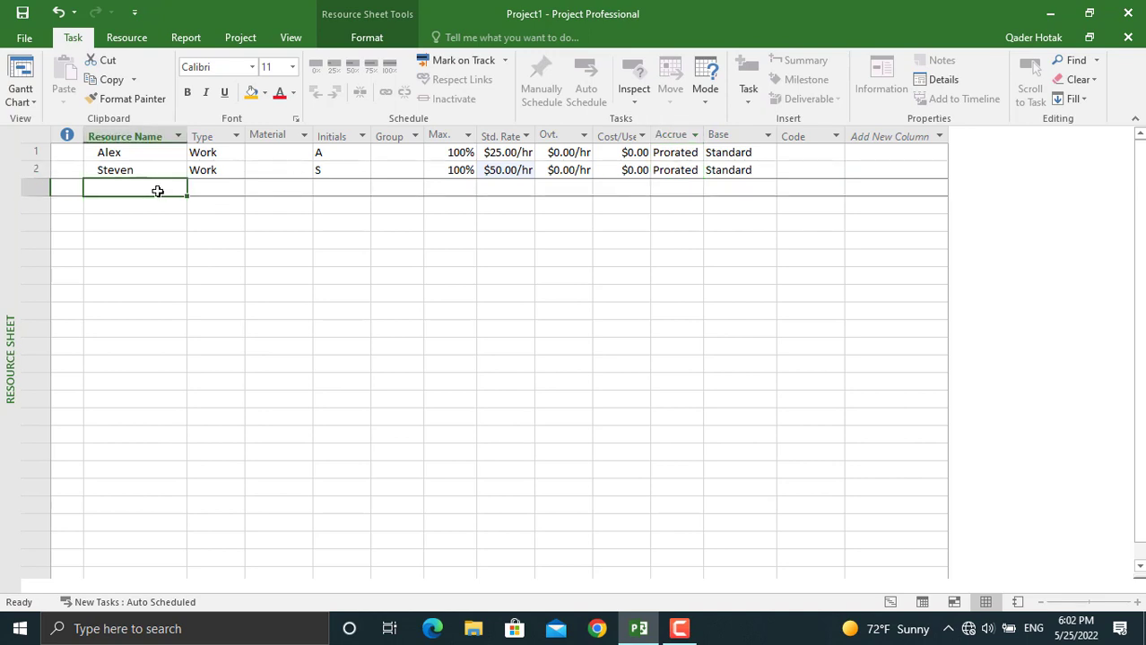
pyautogui.write('Mohammed')
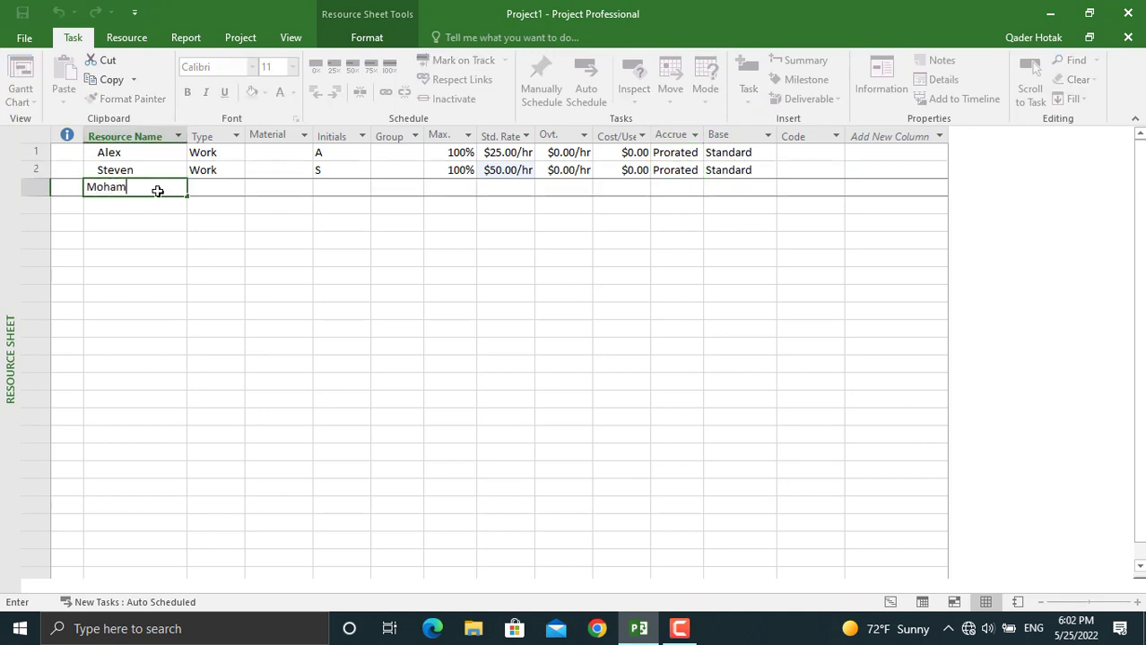
pyautogui.click(213, 186)
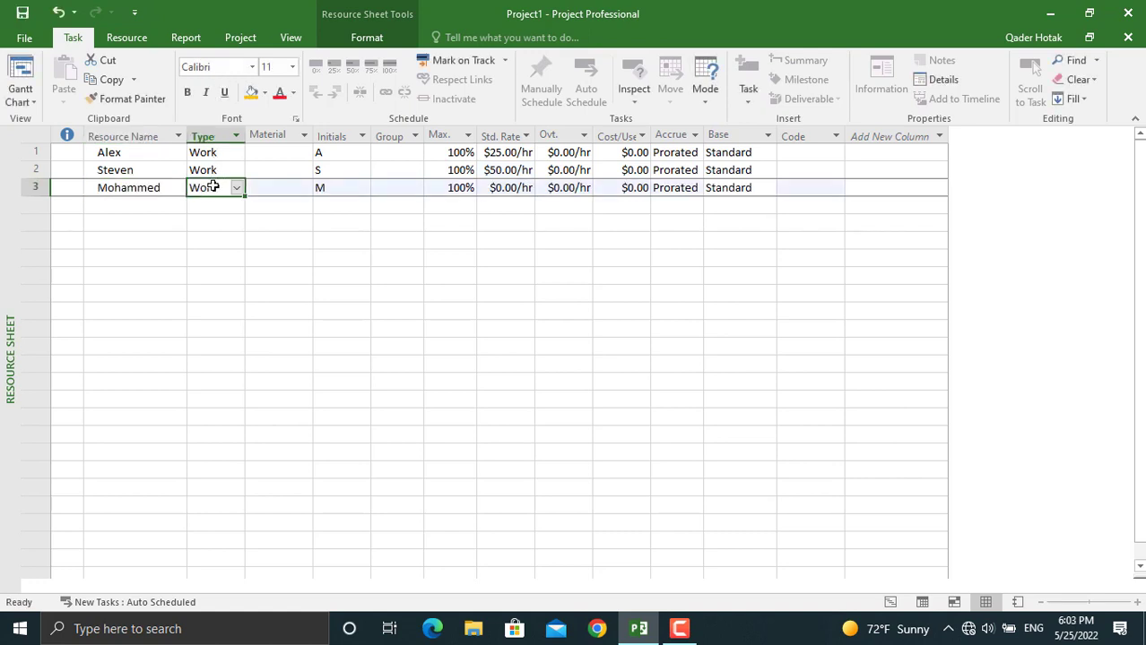
pyautogui.click(508, 188)
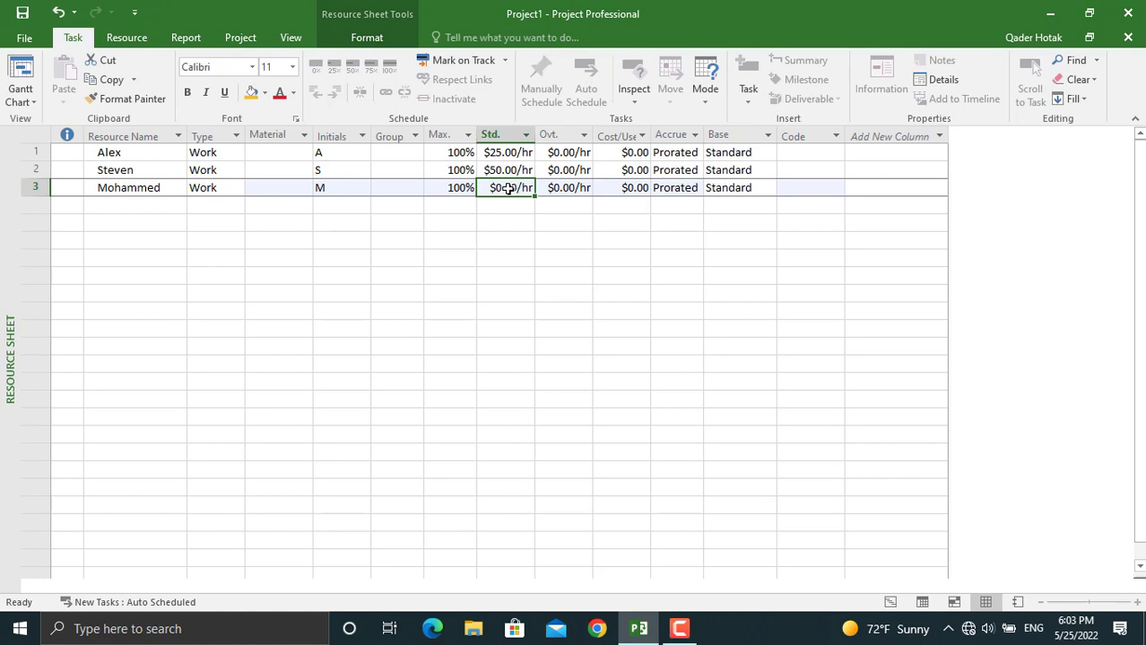
pyautogui.write('45')
pyautogui.press('Return')
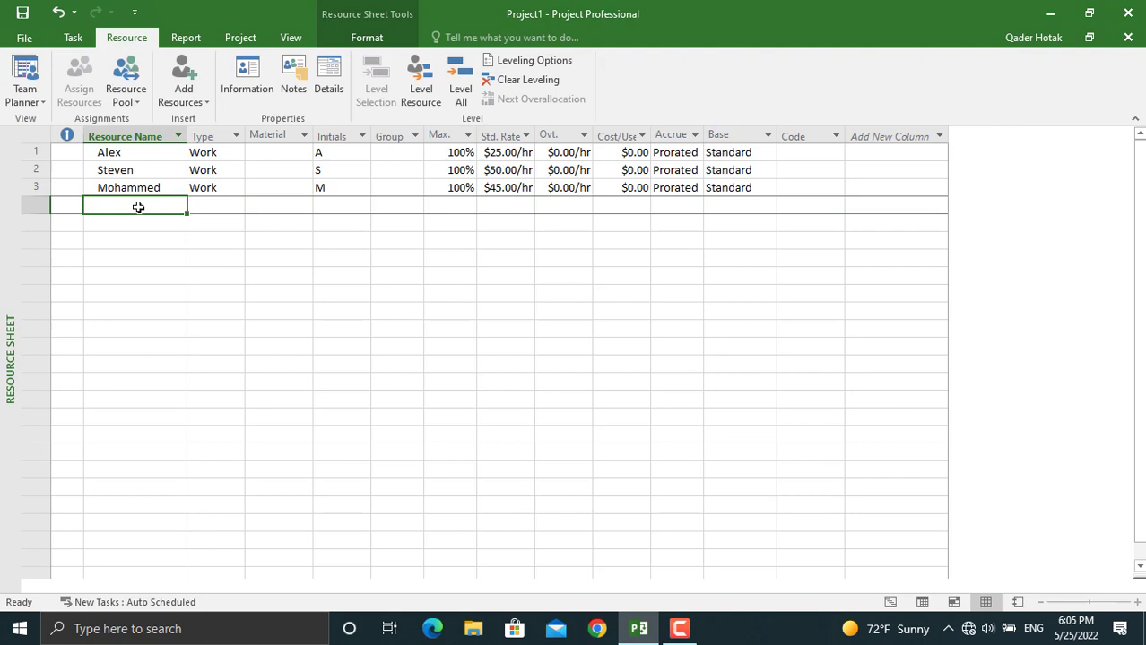
# Add Cable as a Material resource costing $15.00 per use, accruing at Start.
pyautogui.write('Cable')
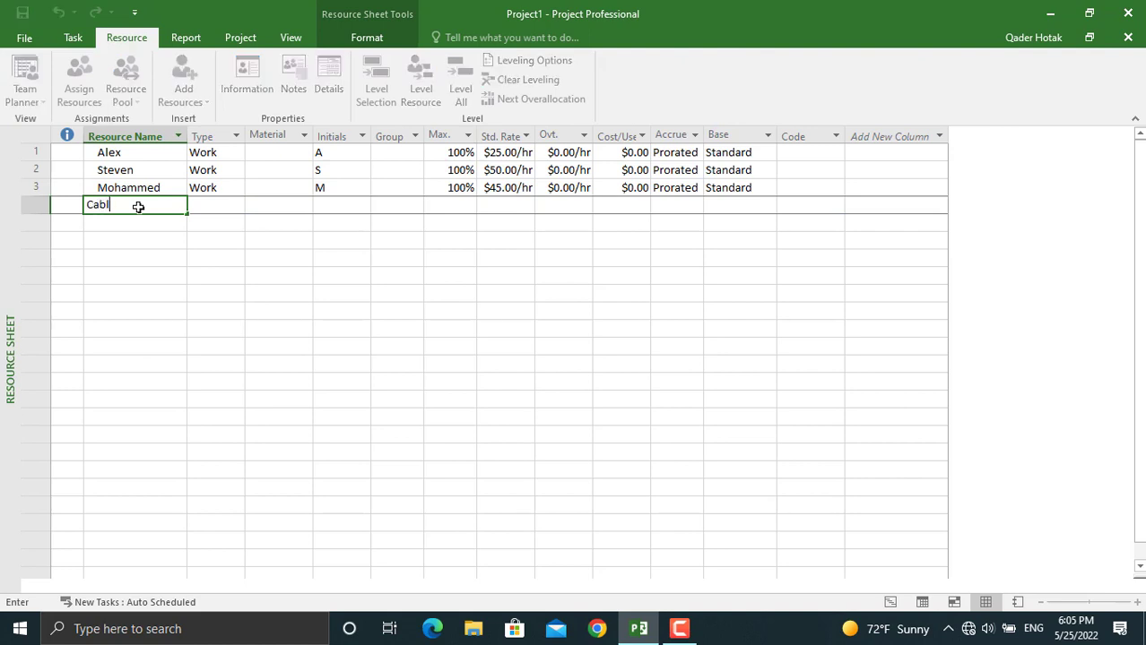
pyautogui.click(232, 213)
pyautogui.click(236, 205)
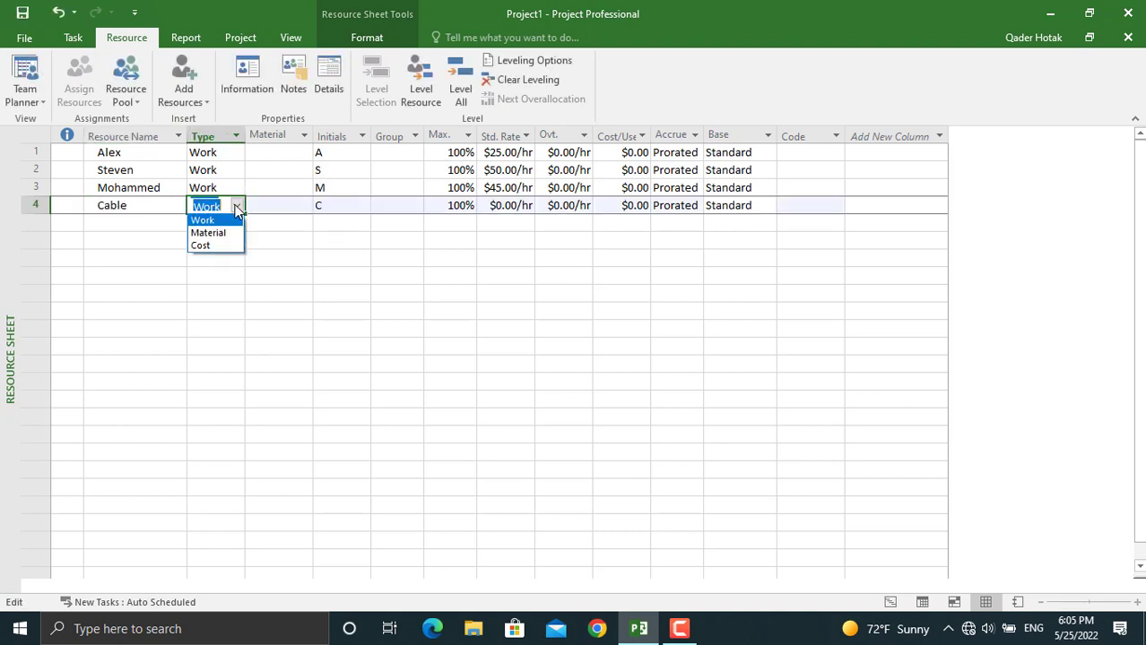
pyautogui.click(215, 234)
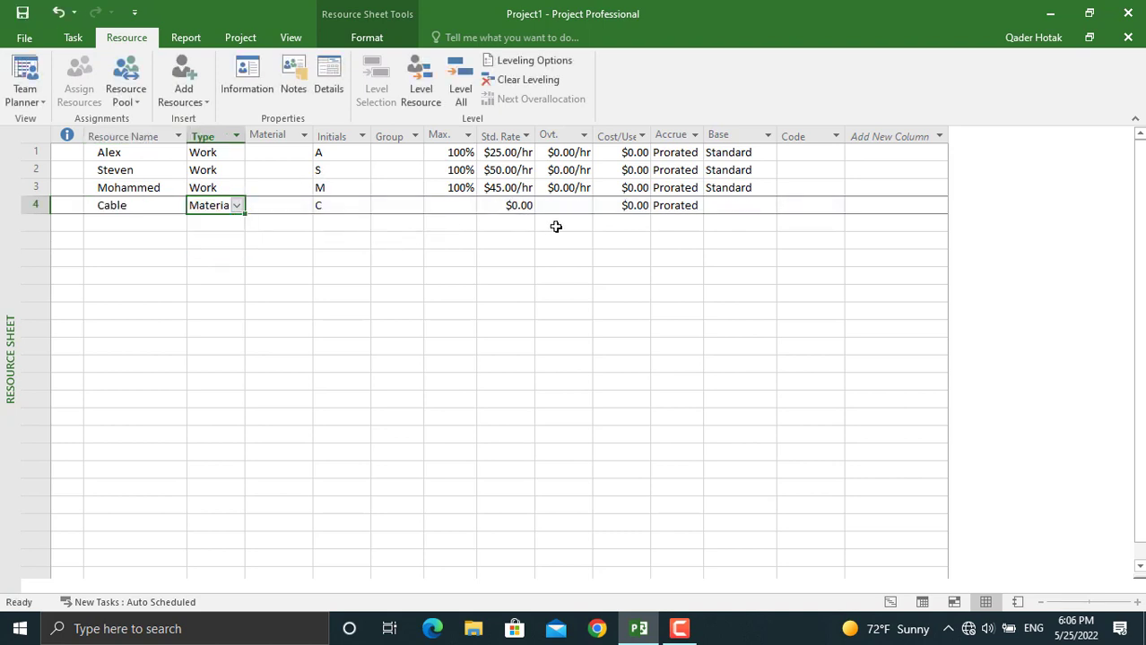
pyautogui.click(632, 205)
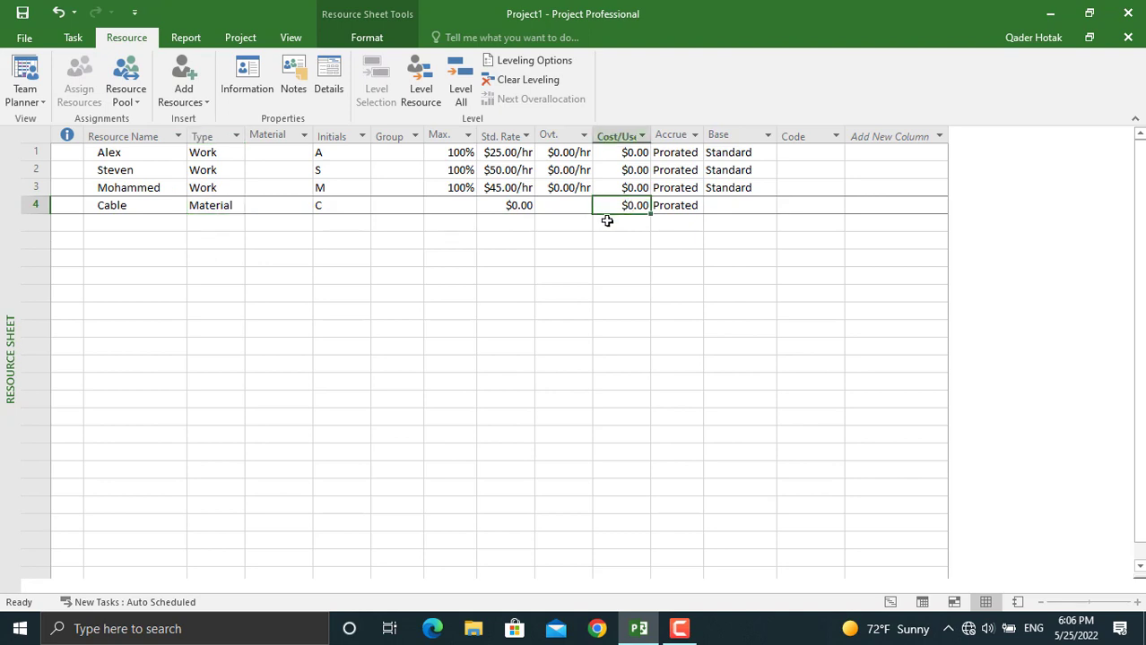
pyautogui.write('$0.00')
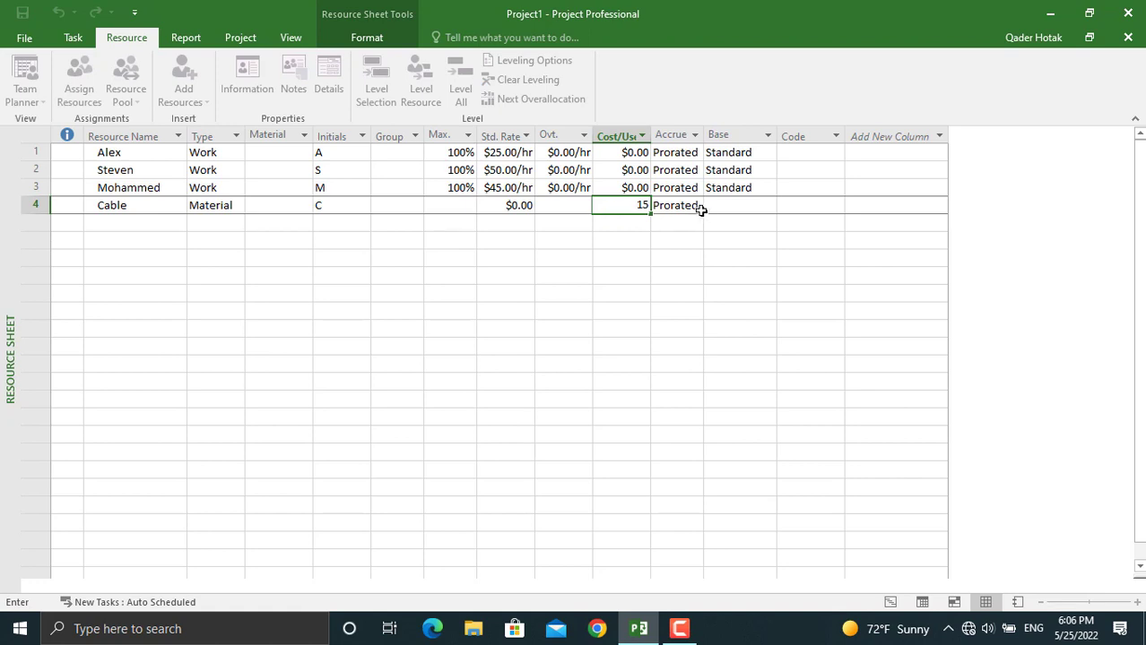
pyautogui.click(694, 207)
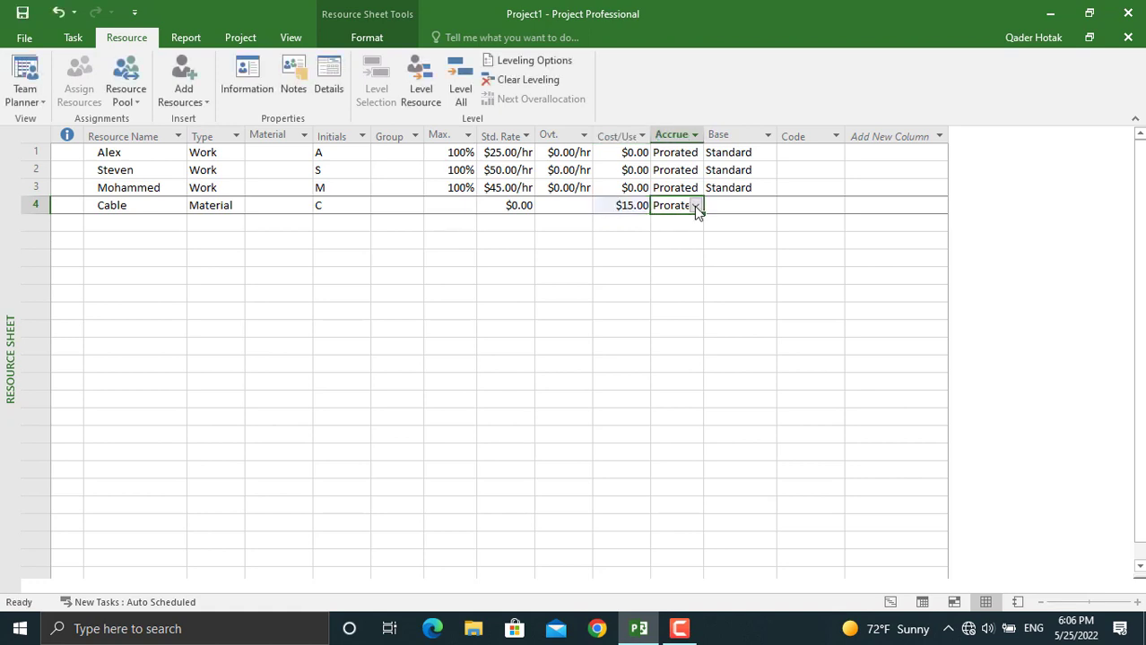
pyautogui.click(694, 206)
pyautogui.click(687, 219)
# Add Router as a Material resource costing $250.00 per use, accruing at Start.
pyautogui.press('Down')
pyautogui.press('Home')
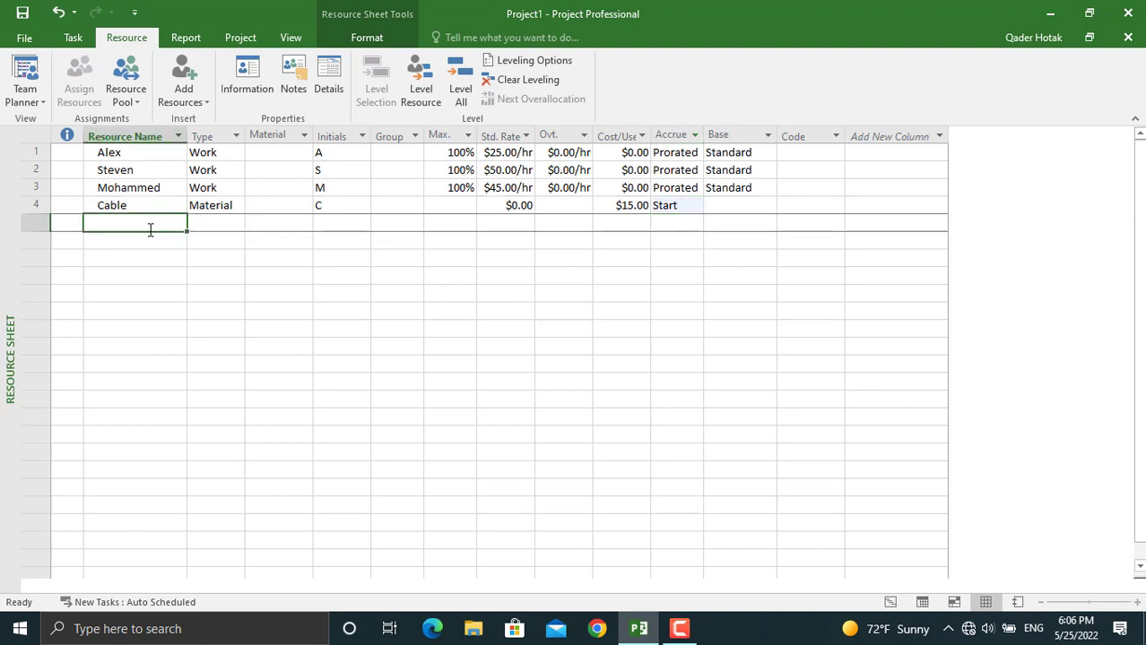
pyautogui.write('Router')
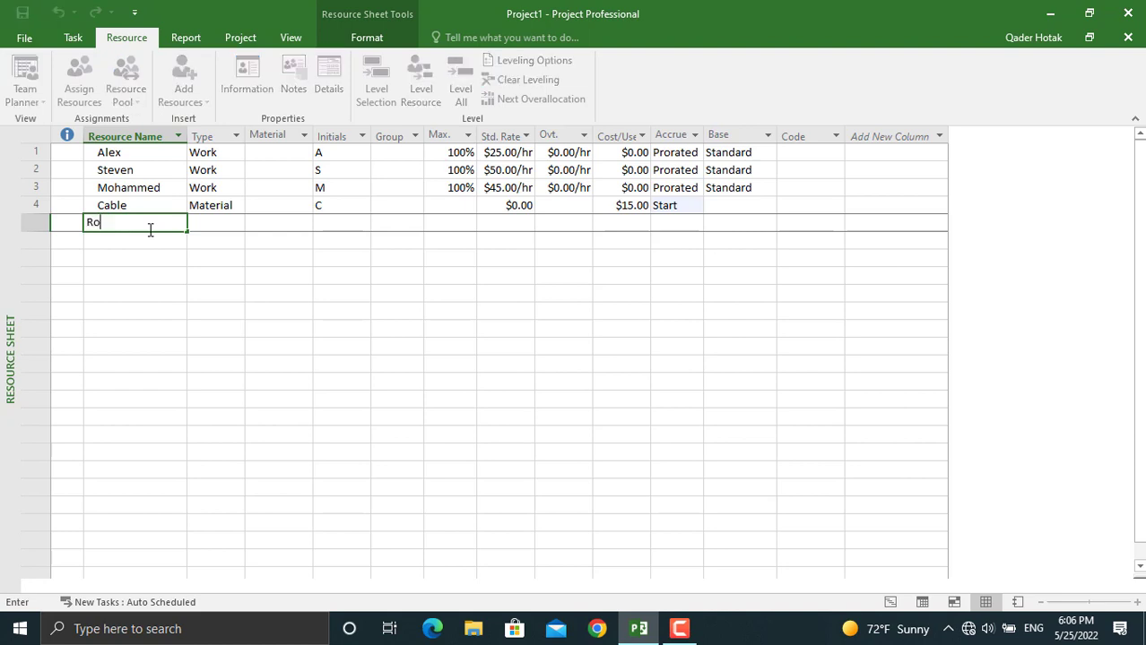
pyautogui.click(233, 225)
pyautogui.click(237, 225)
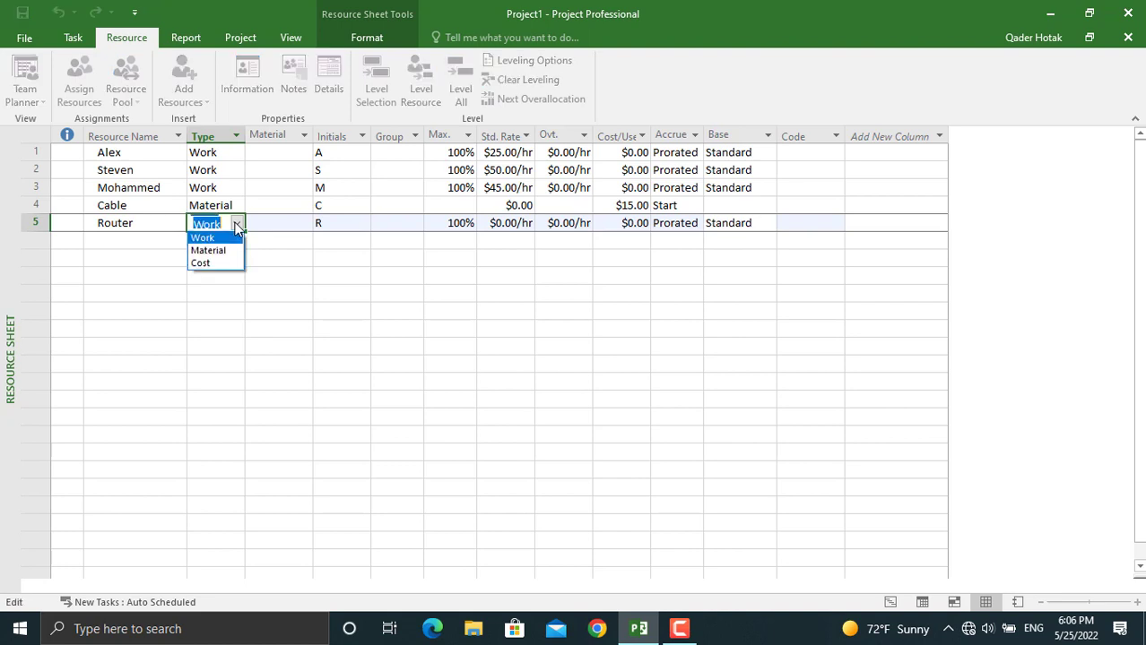
pyautogui.click(219, 252)
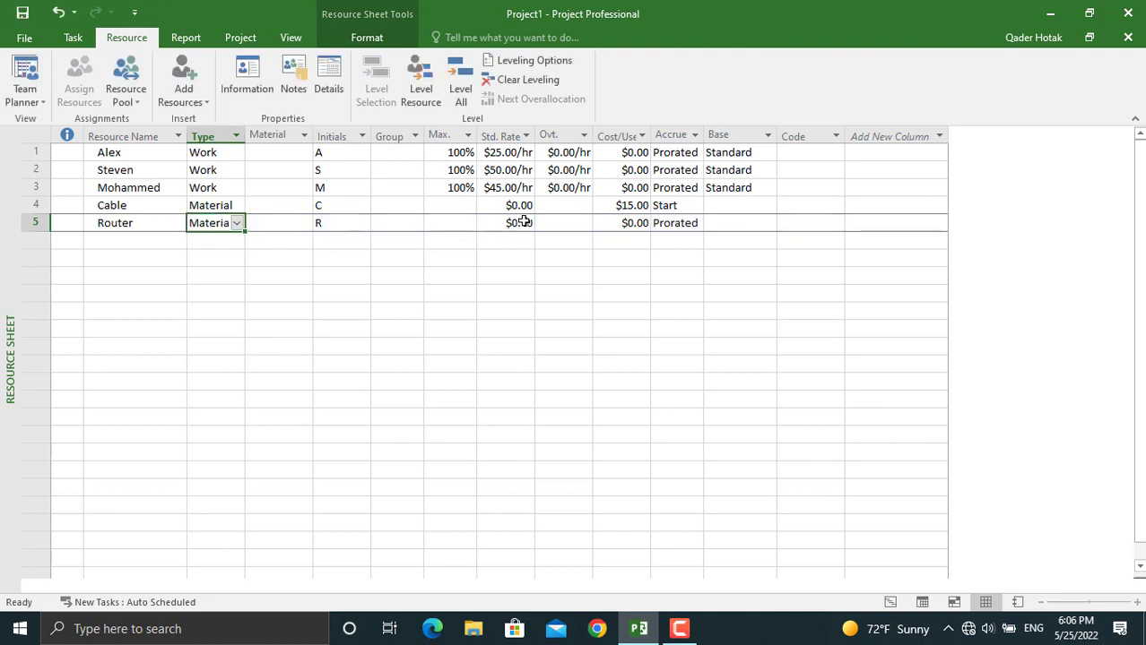
pyautogui.click(634, 225)
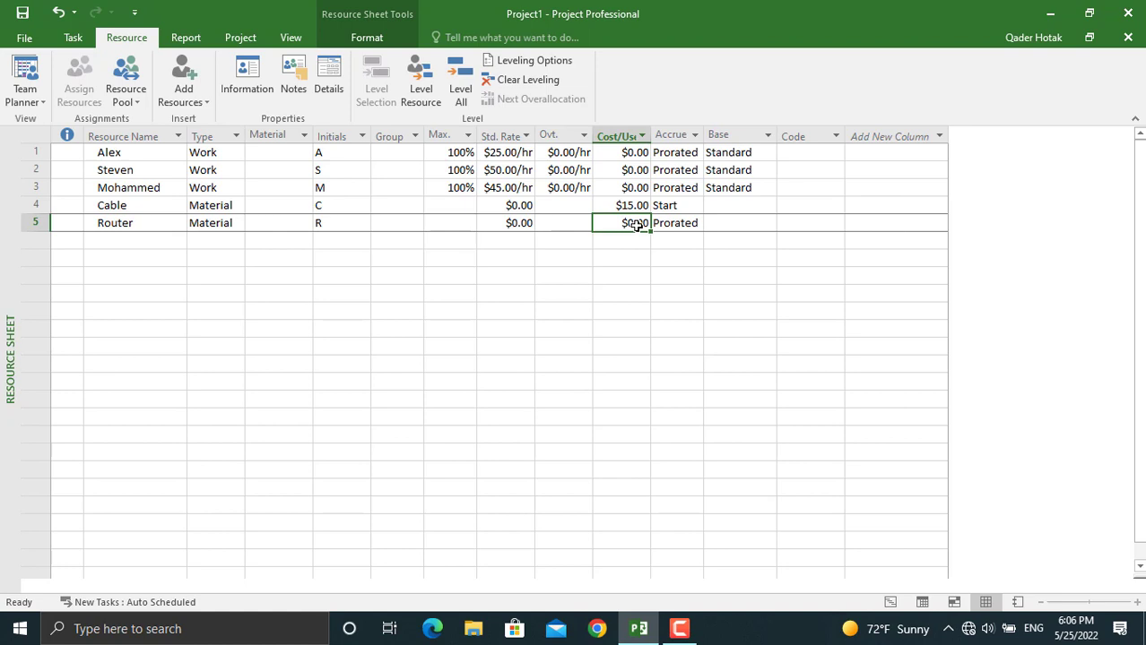
pyautogui.write('250')
pyautogui.click(694, 224)
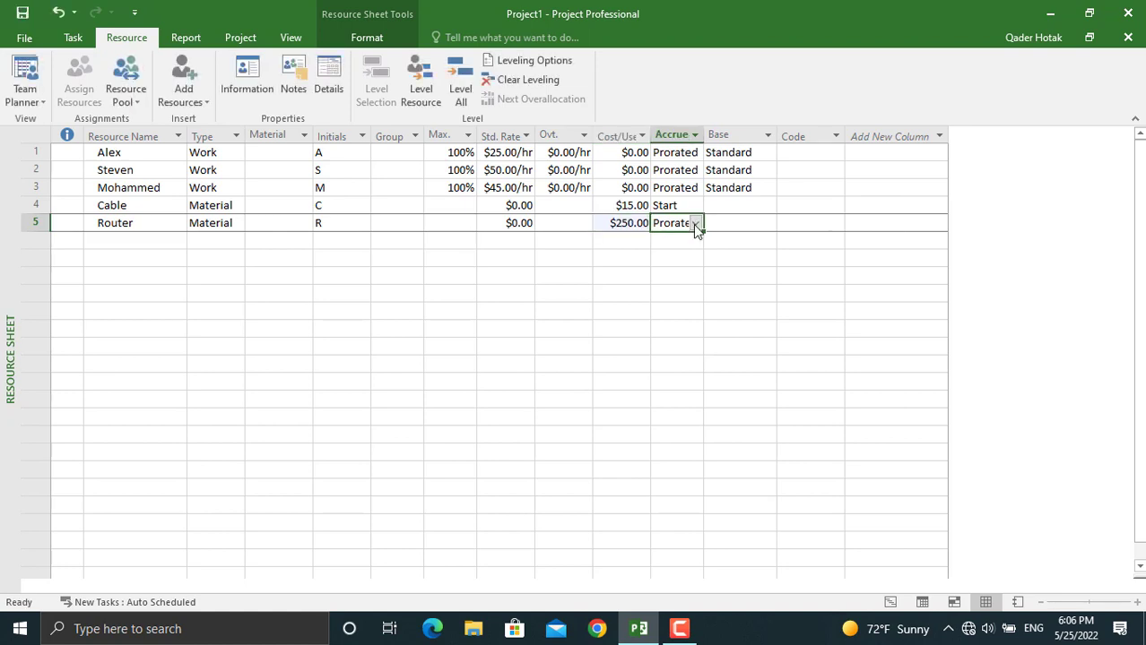
pyautogui.click(683, 238)
pyautogui.click(31, 103)
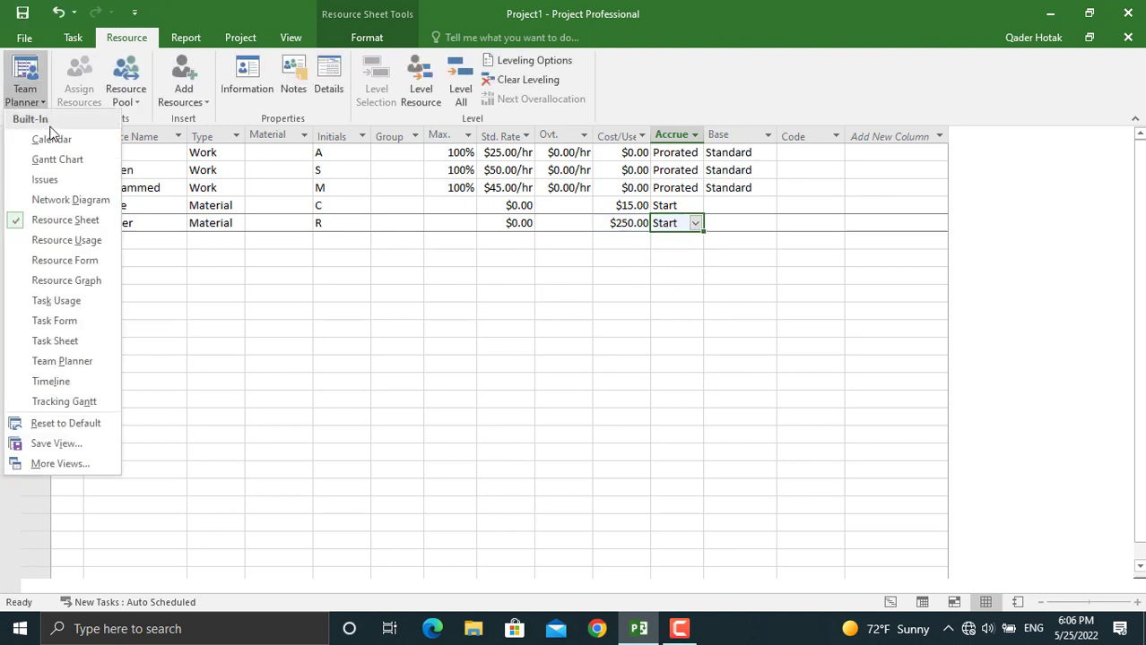
# Return to the Gantt Chart and open Assign Resources with the Survey task selected.
pyautogui.click(55, 145)
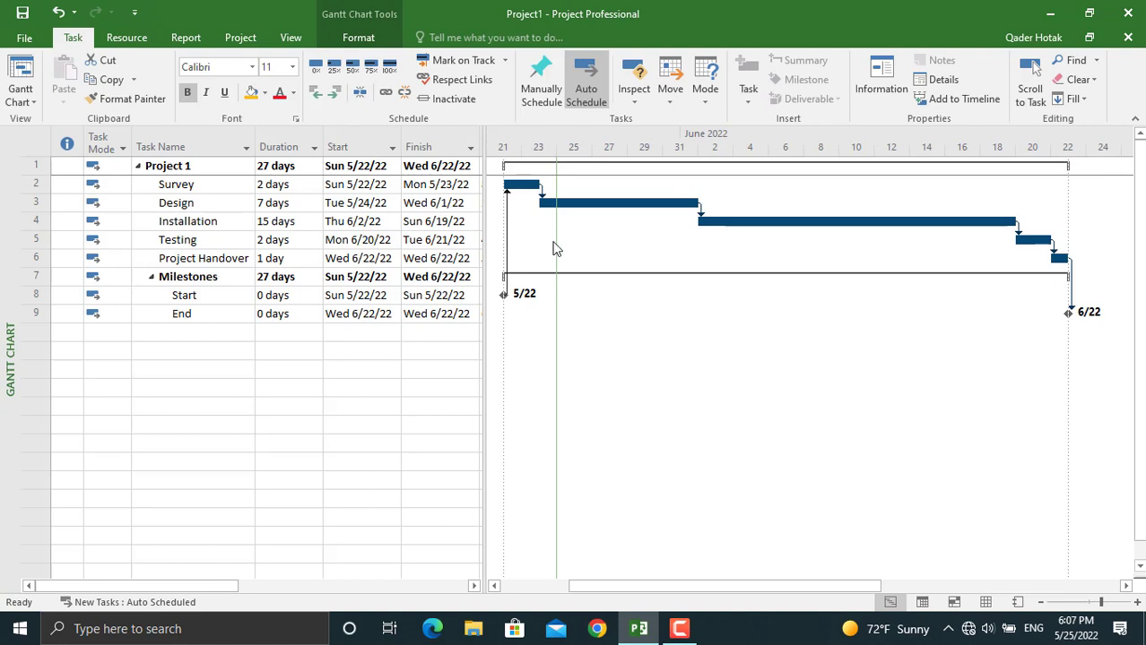
pyautogui.click(139, 43)
pyautogui.click(79, 90)
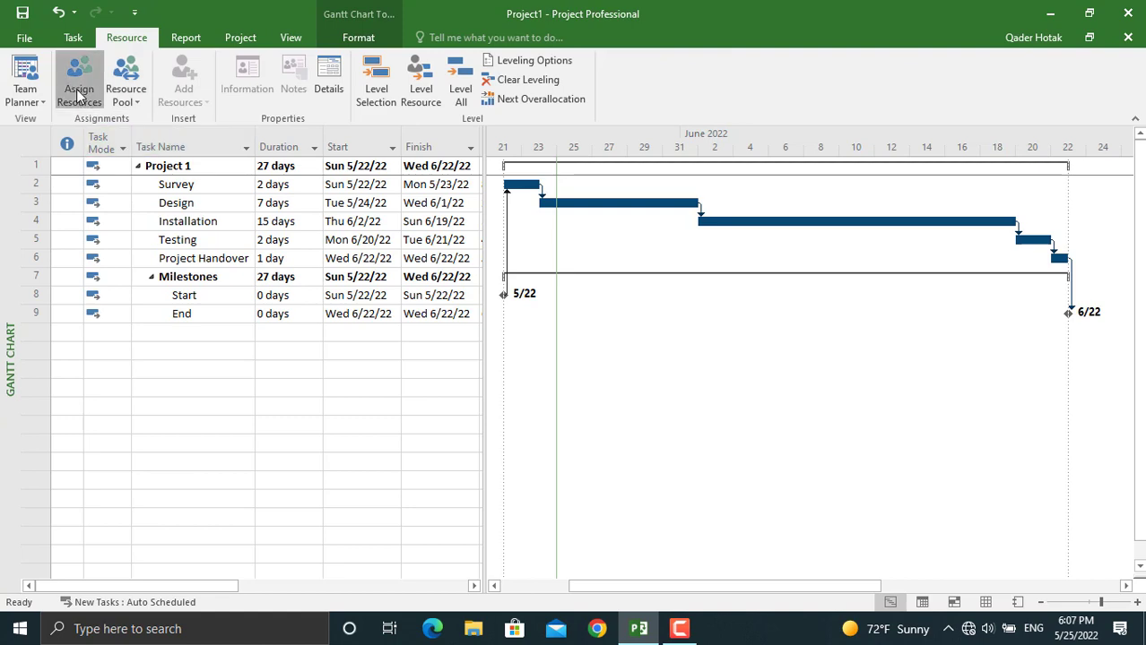
pyautogui.click(179, 184)
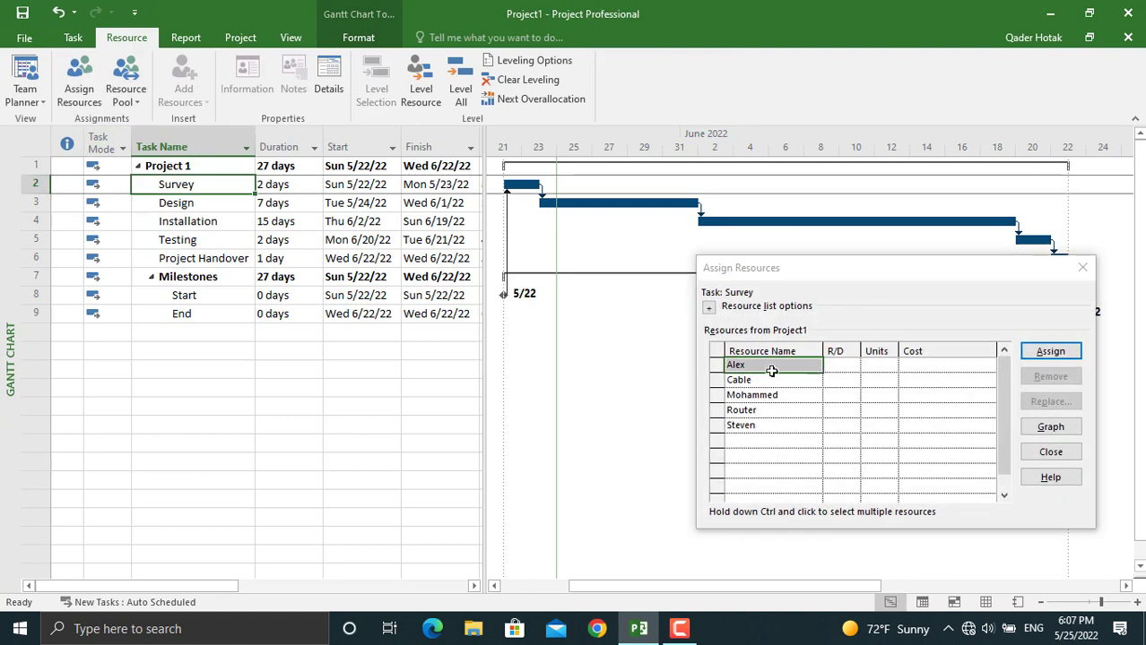
# Assign the first resource to Survey and the two other work resources to Design.
pyautogui.click(1050, 353)
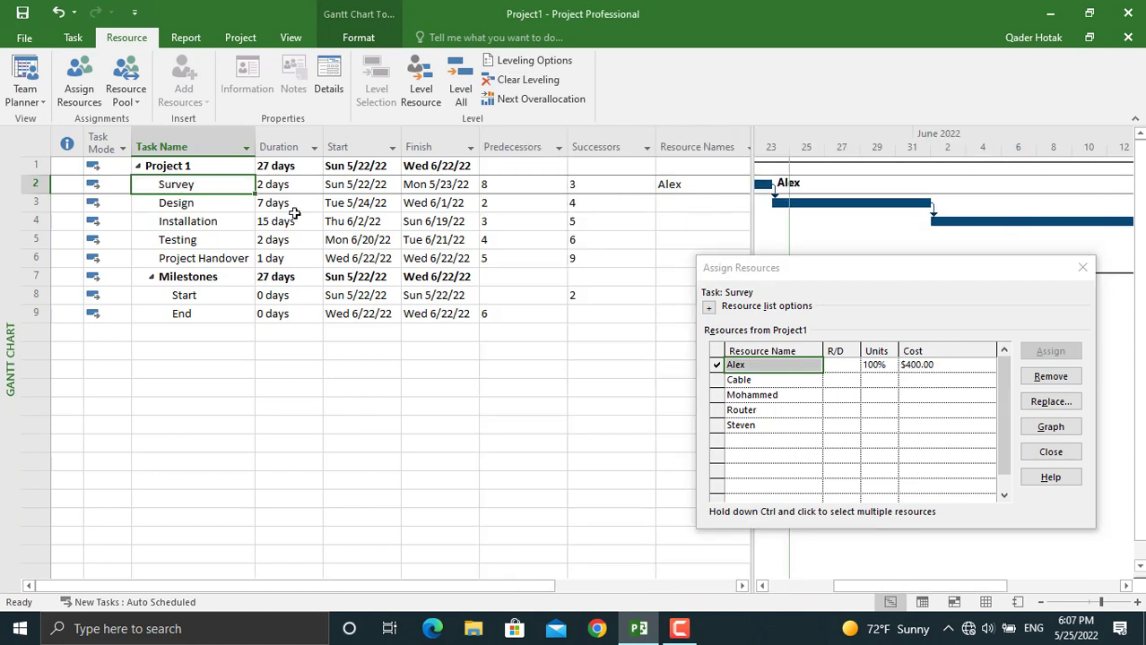
pyautogui.click(215, 203)
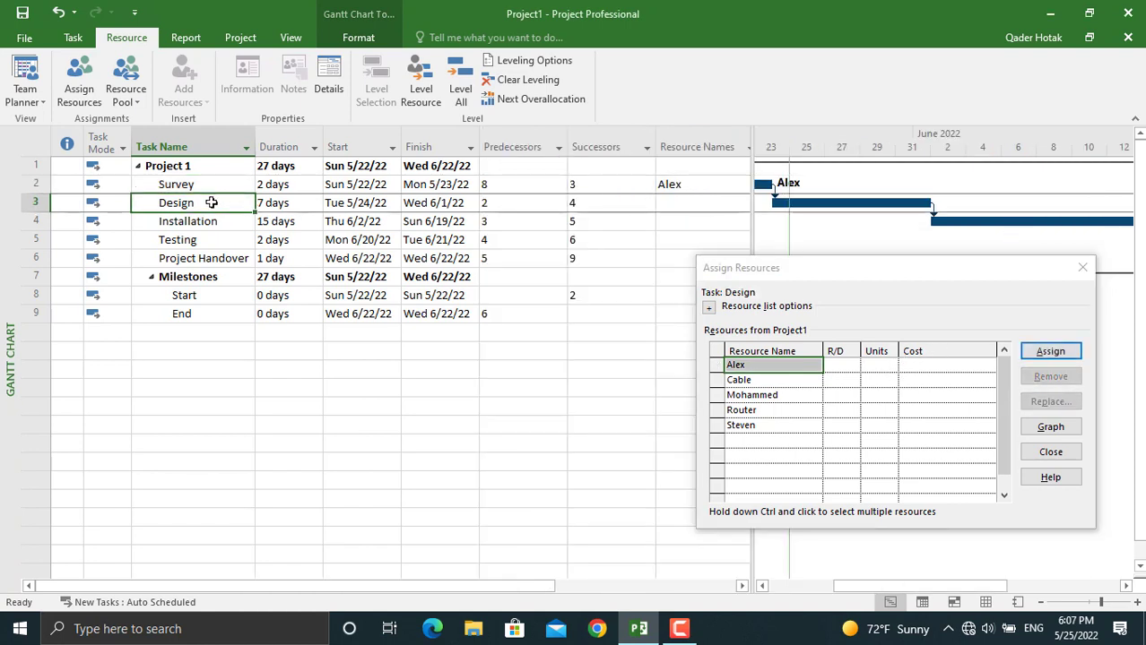
pyautogui.click(779, 394)
pyautogui.click(1043, 355)
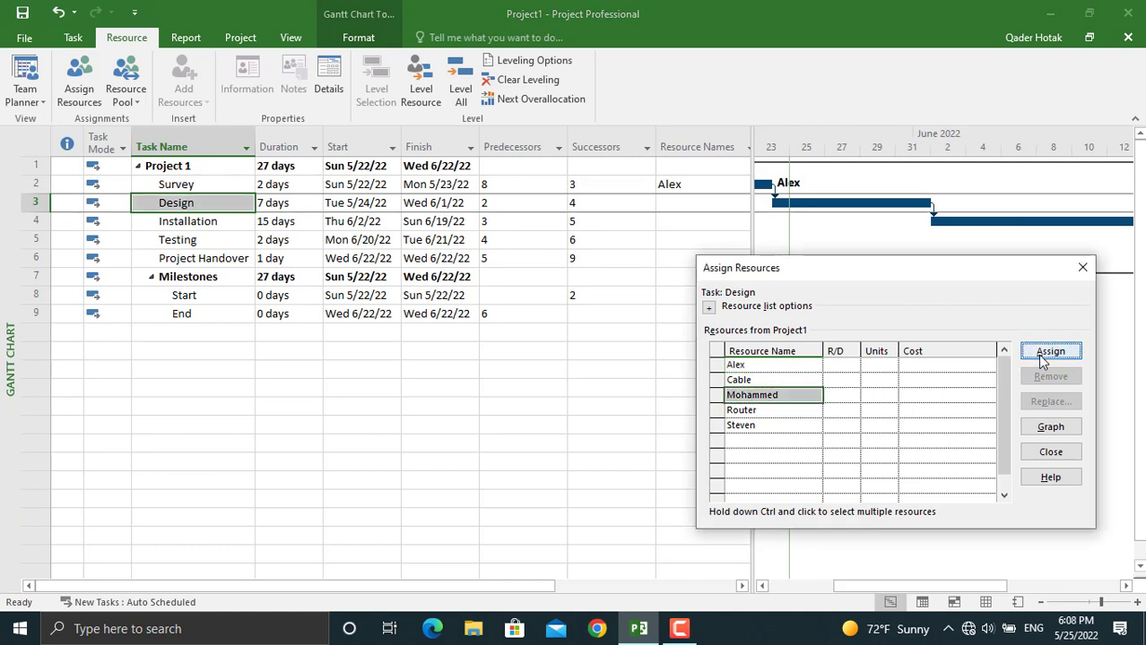
pyautogui.click(785, 424)
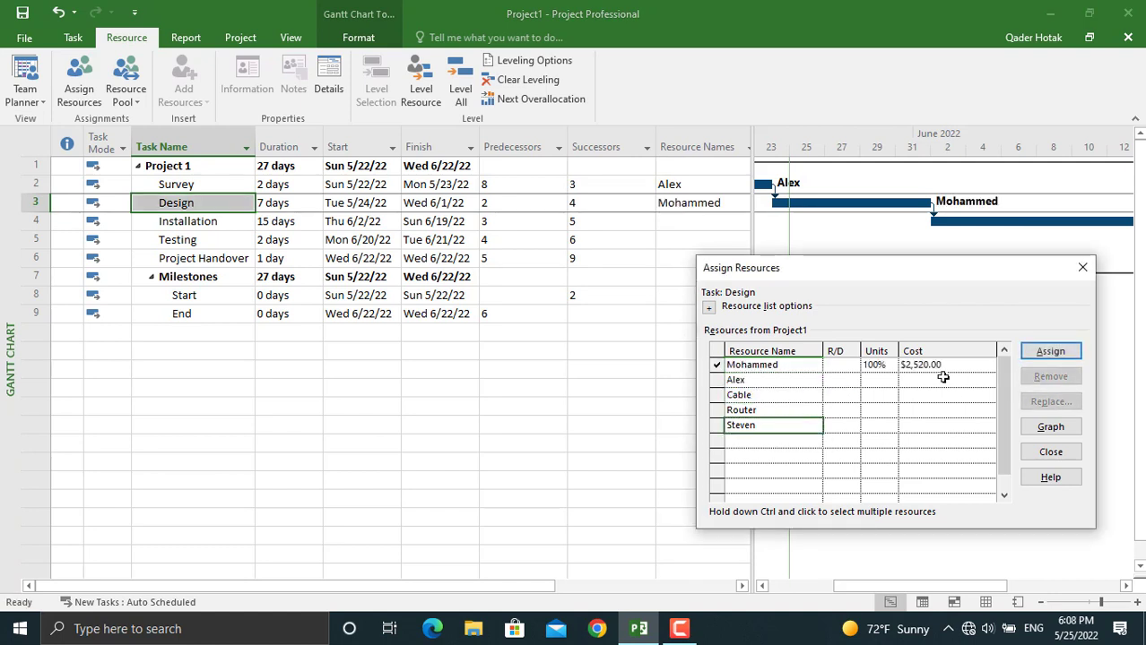
pyautogui.click(1049, 351)
pyautogui.press('Down')
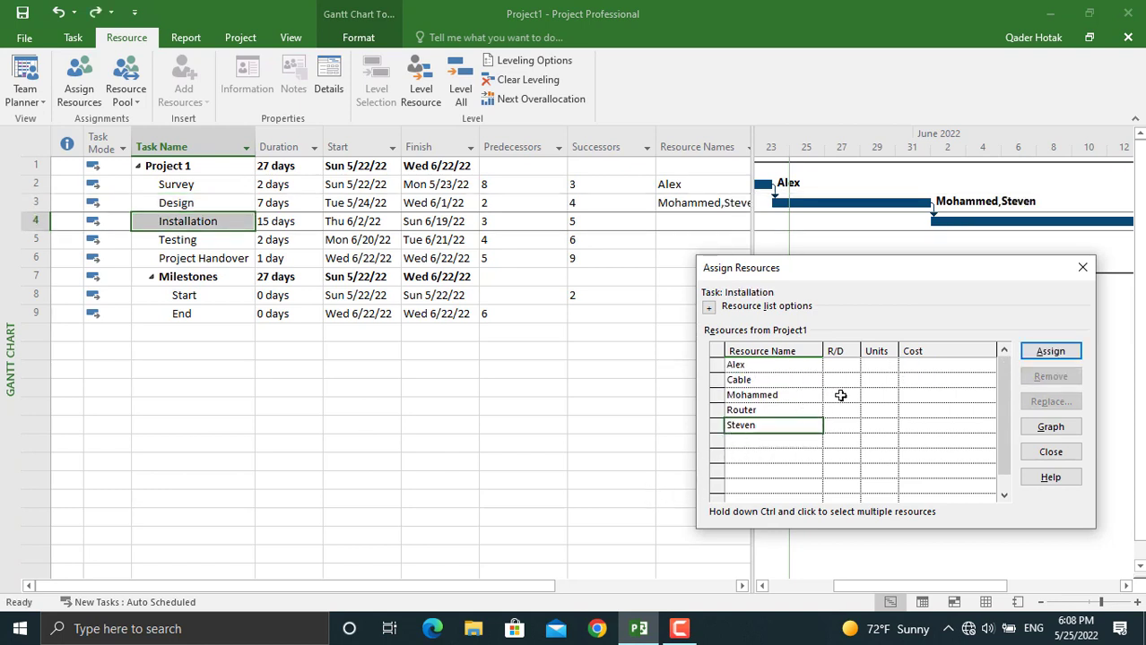
# Assign the first work resource and 7 units of Cable to Installation.
pyautogui.click(770, 365)
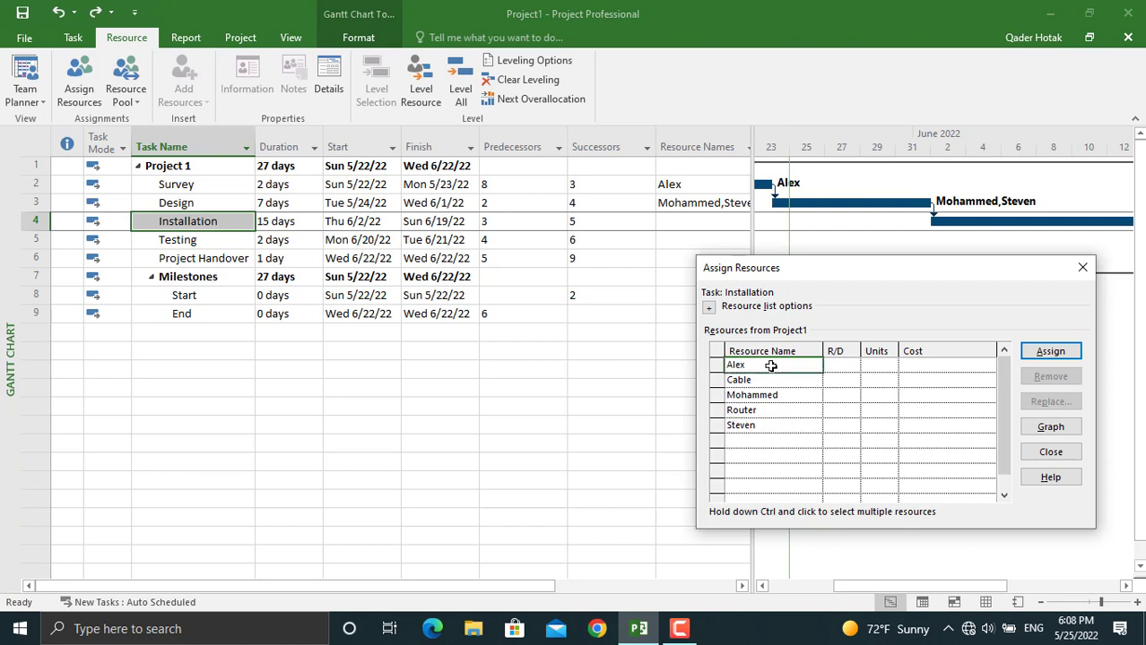
pyautogui.click(1047, 353)
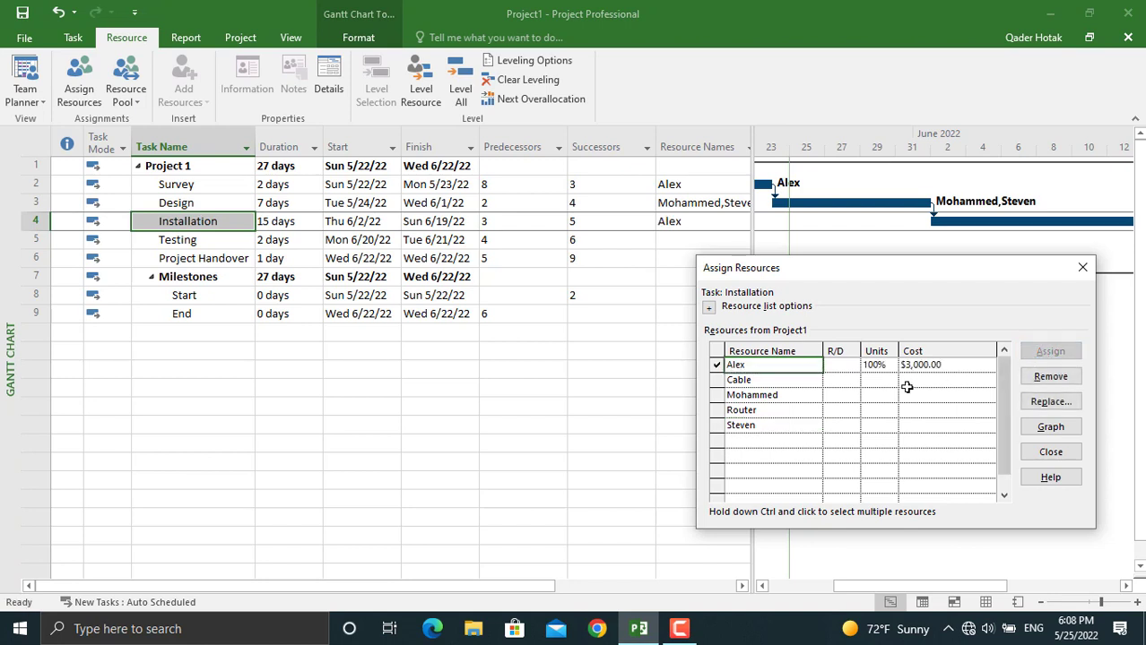
pyautogui.click(783, 380)
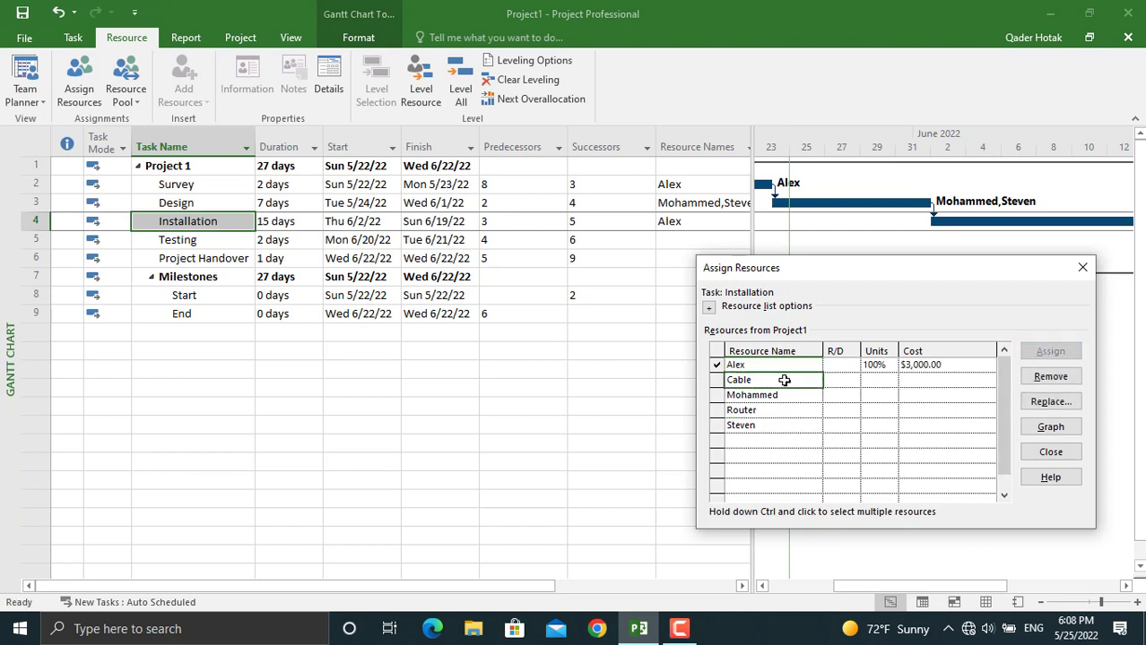
pyautogui.click(885, 382)
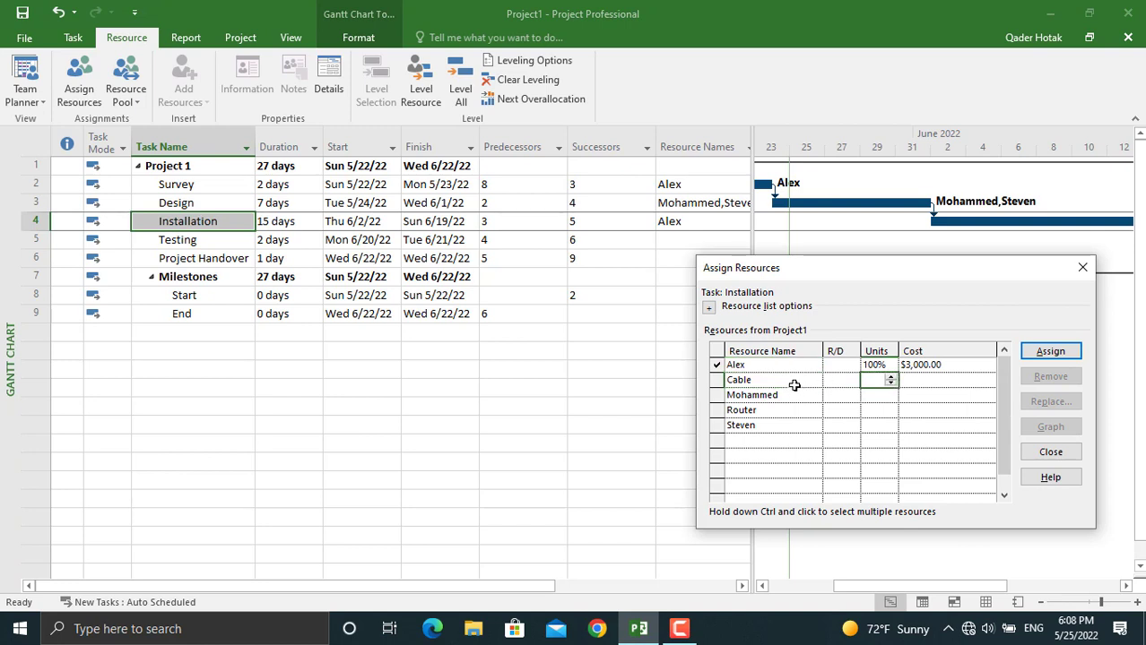
pyautogui.click(891, 378)
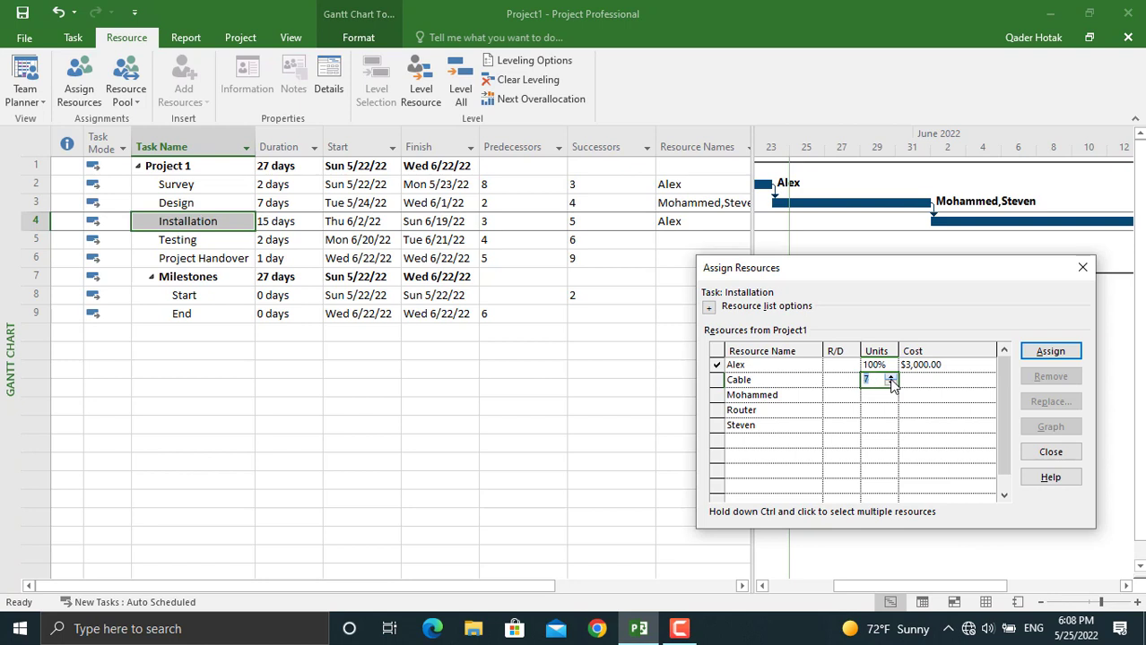
pyautogui.click(1052, 353)
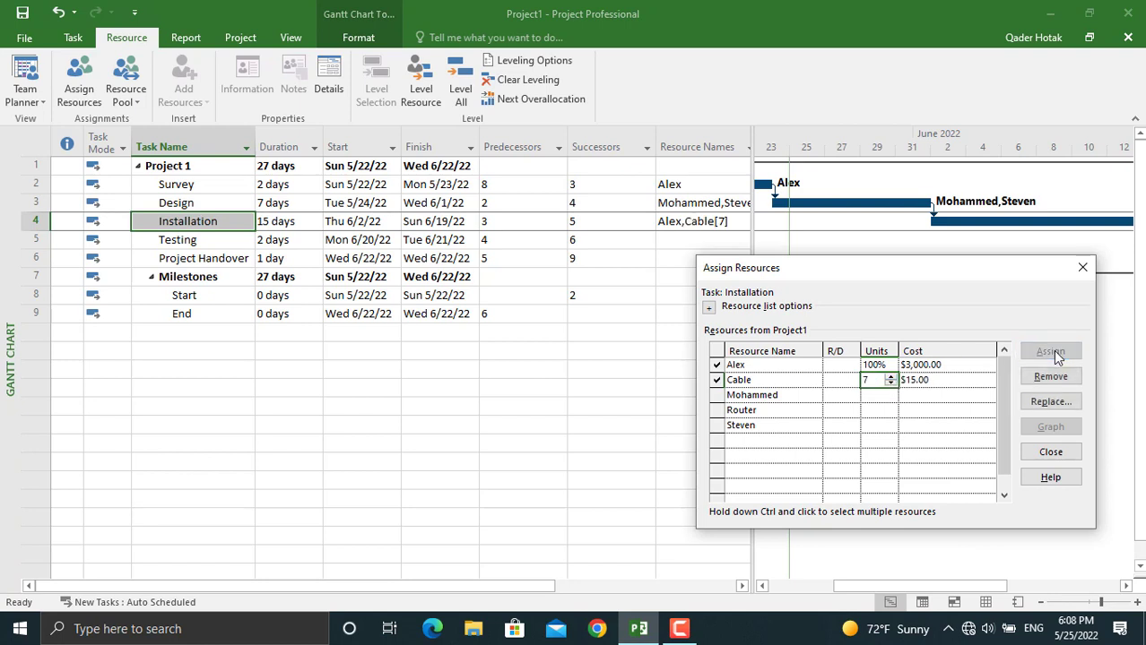
# Add Router to Installation with 2 units.
pyautogui.click(797, 410)
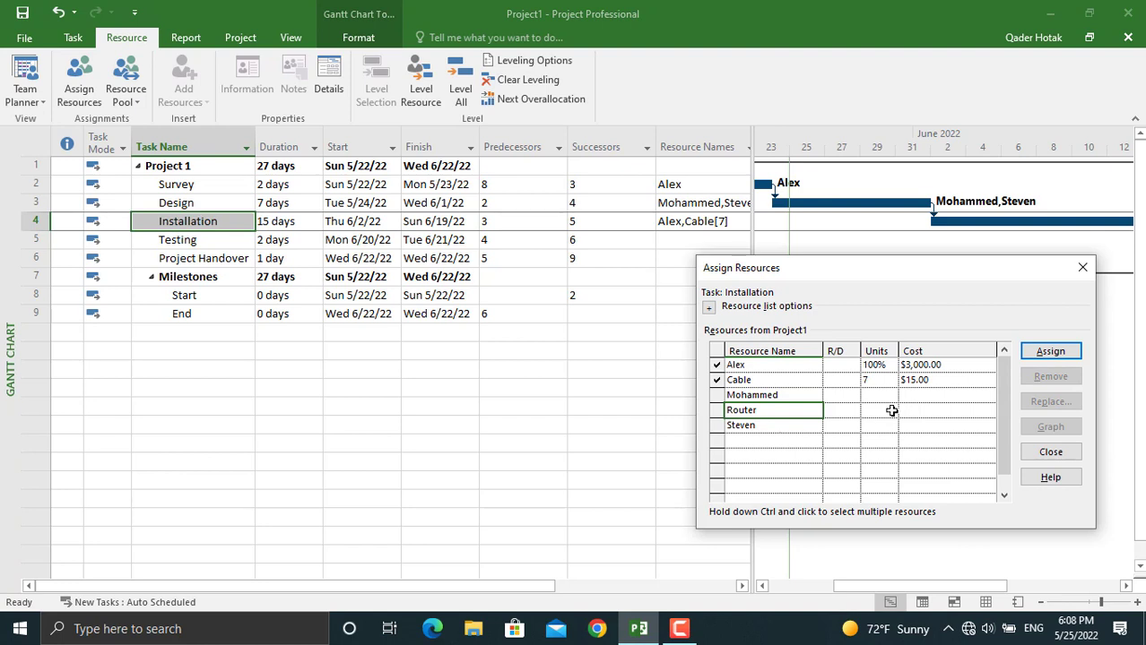
pyautogui.click(891, 410)
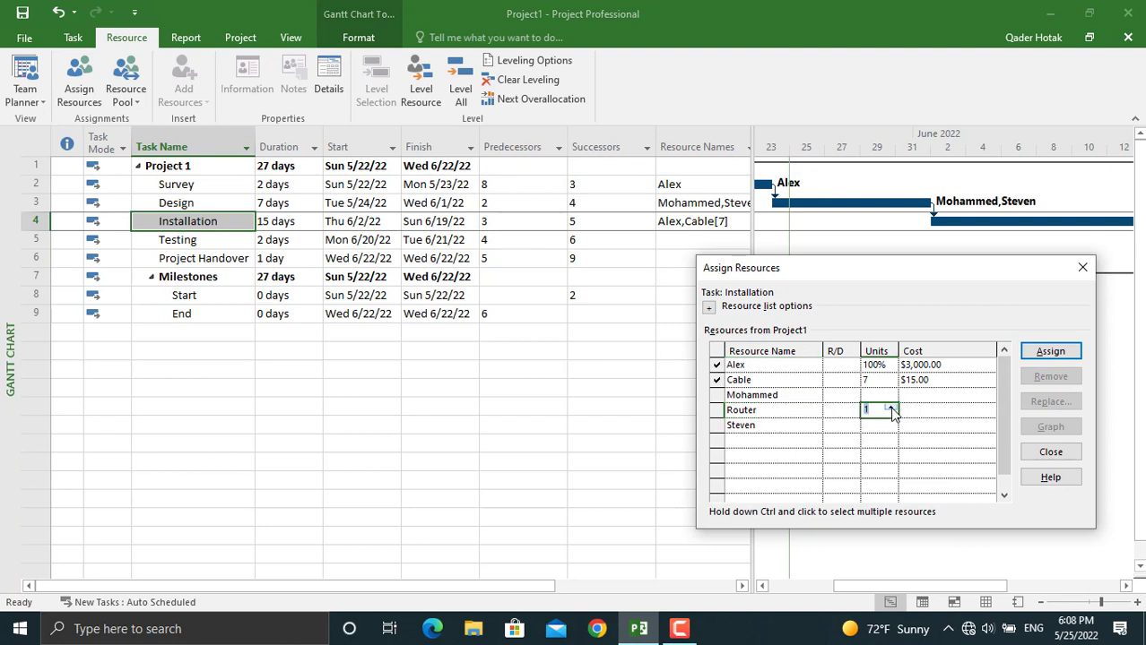
pyautogui.click(1045, 351)
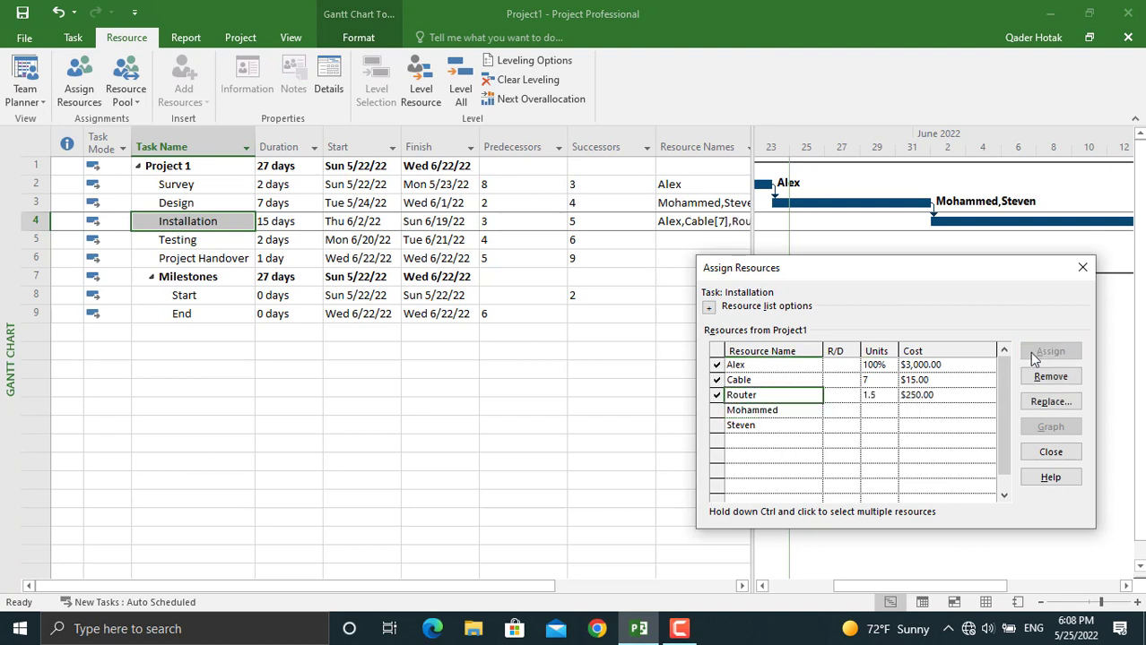
pyautogui.click(876, 395)
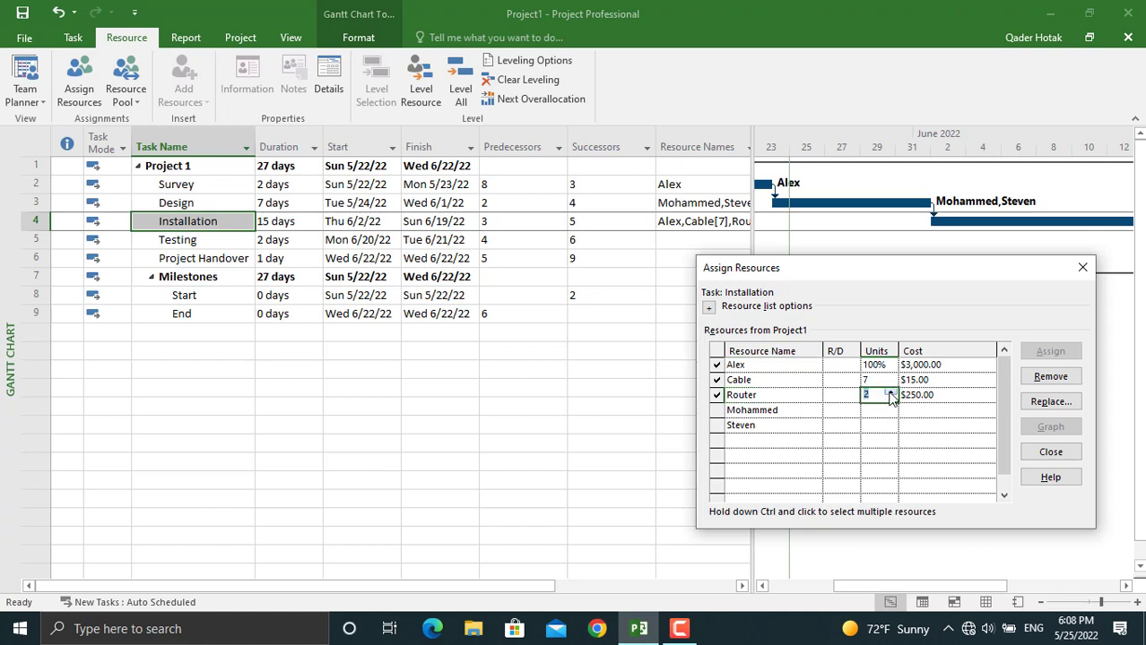
pyautogui.click(919, 409)
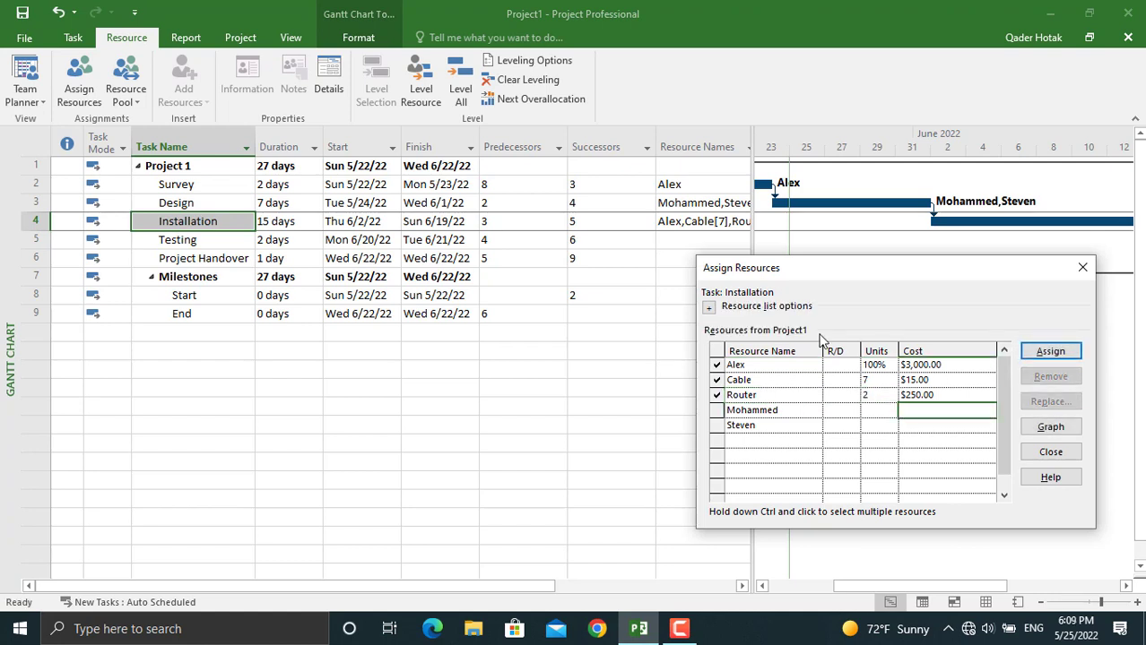
pyautogui.click(201, 239)
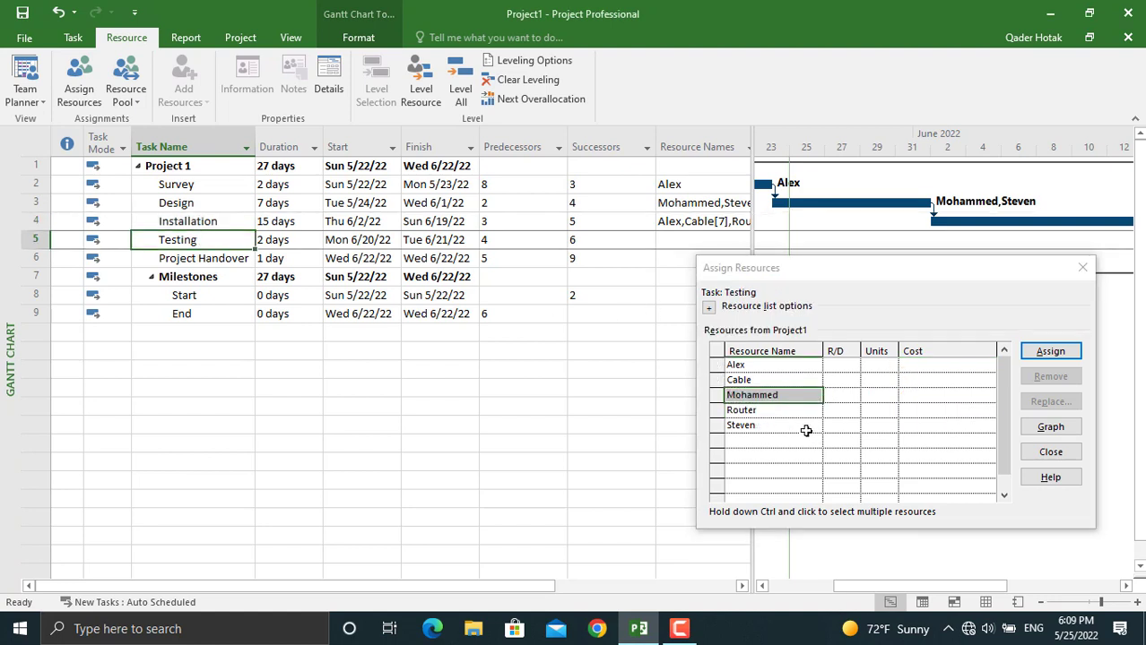
# Assign the first resource to Testing and all three work resources to Project Handover.
pyautogui.click(794, 366)
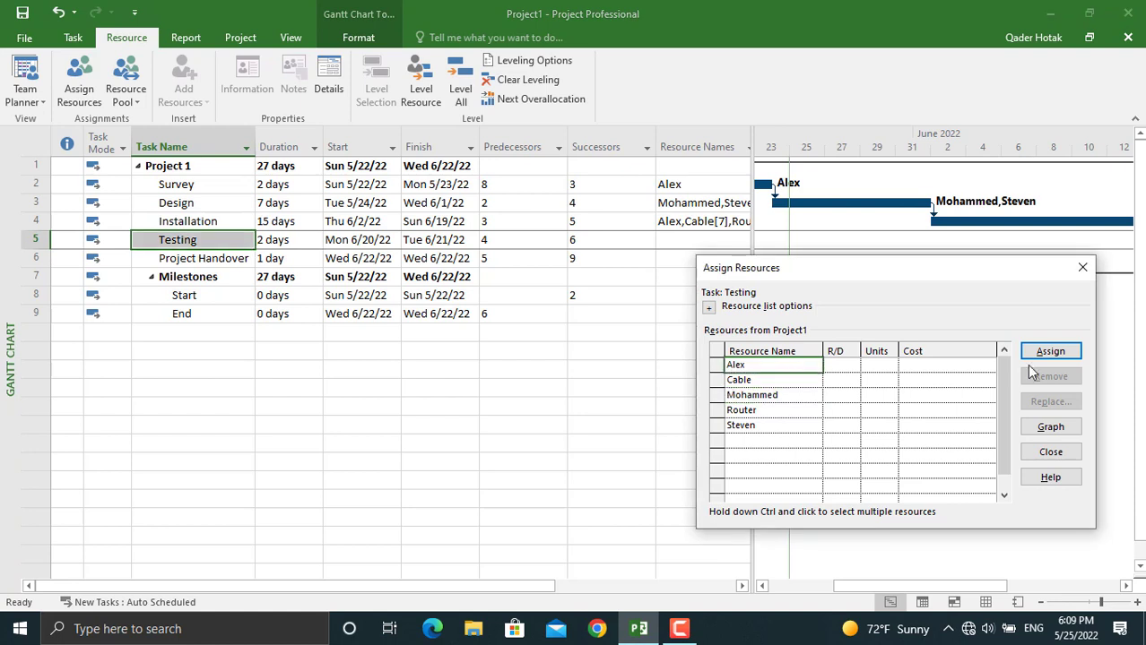
pyautogui.click(1051, 352)
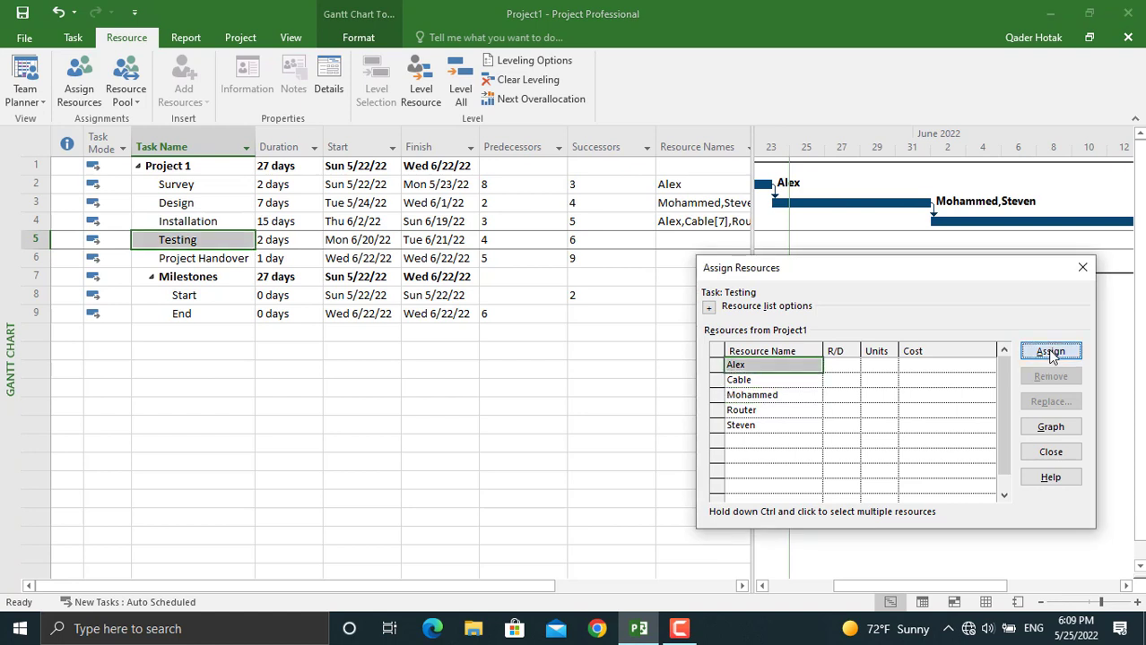
pyautogui.click(232, 259)
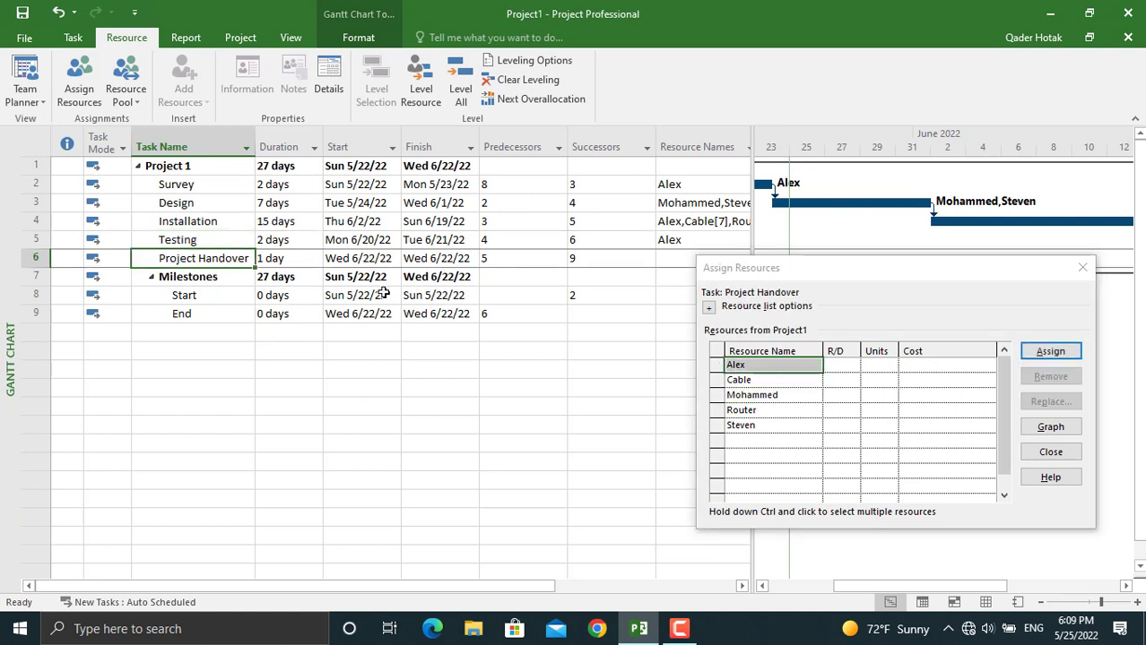
pyautogui.click(1048, 353)
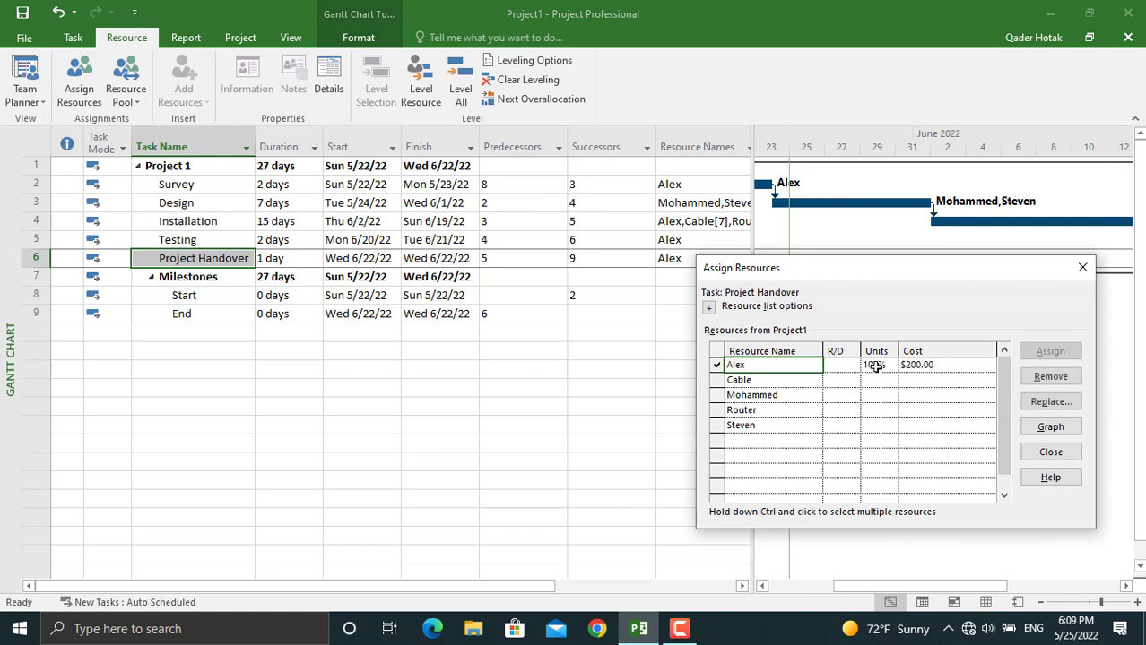
pyautogui.click(777, 395)
pyautogui.click(1048, 352)
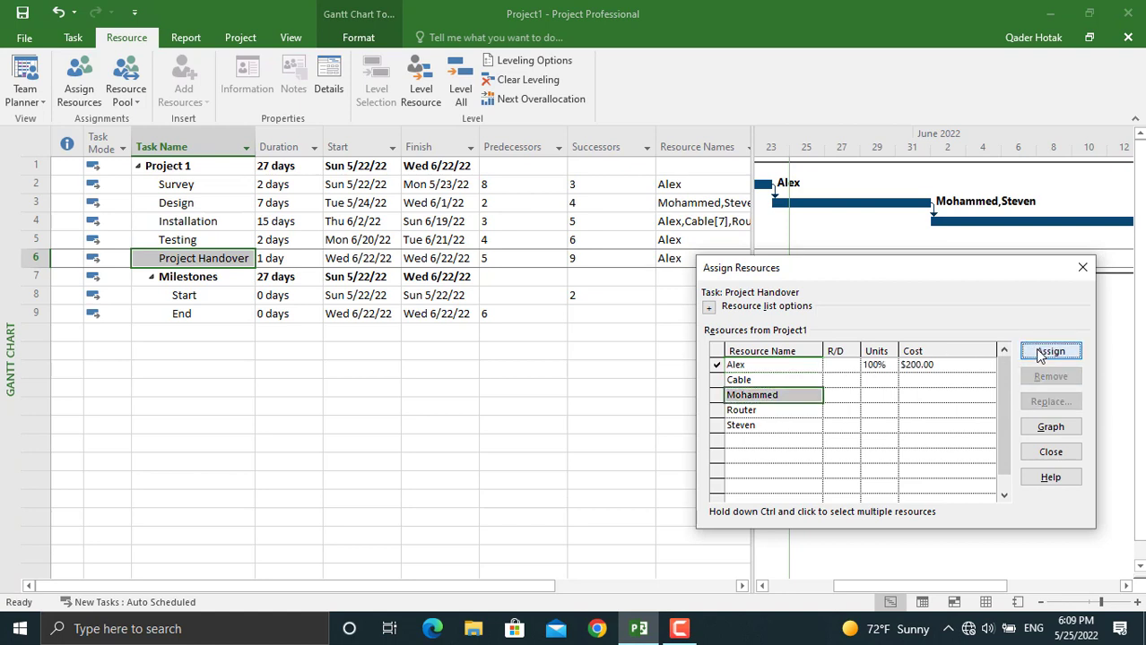
pyautogui.click(793, 426)
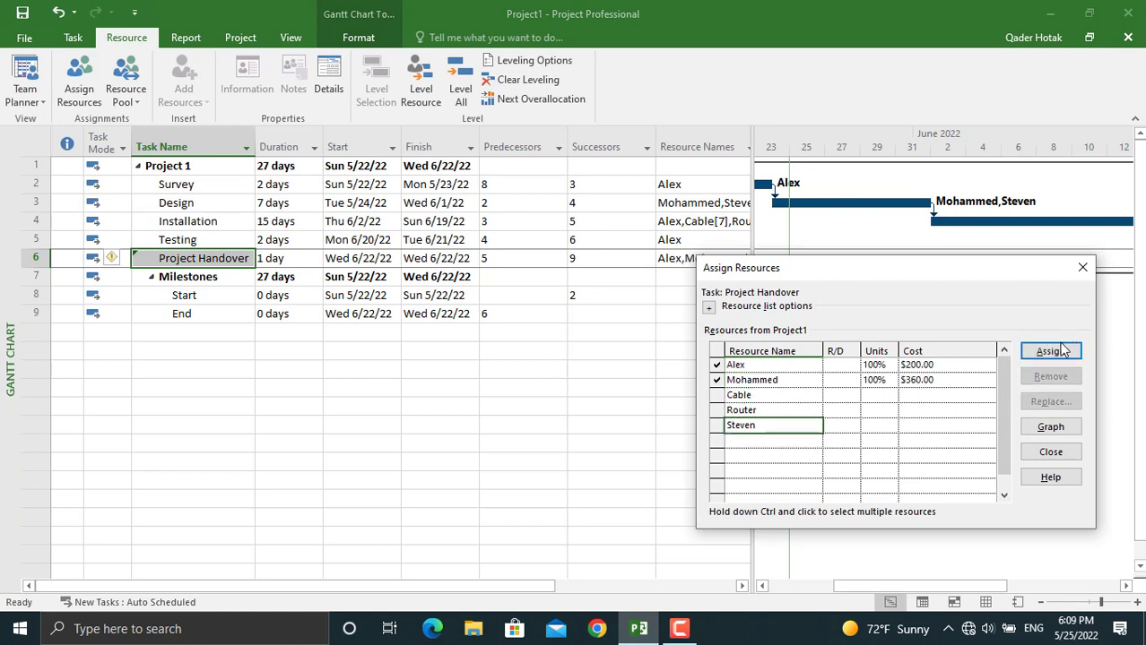
pyautogui.click(1051, 352)
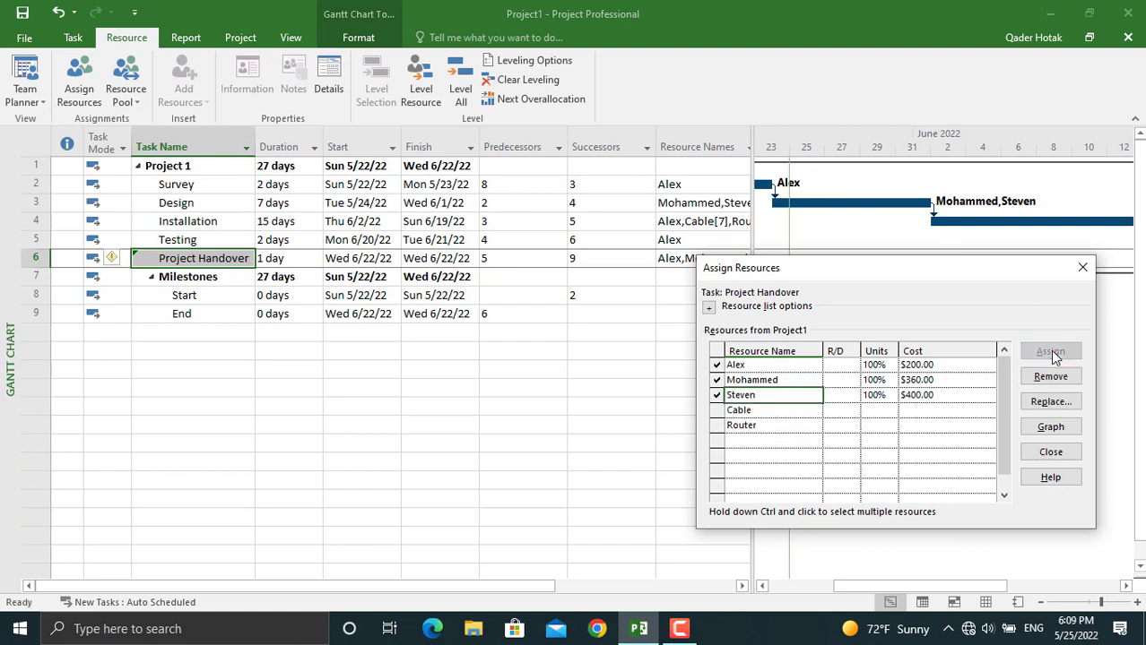
# Close the Assign Resources dialog and widen the table to fit the Resource Names column.
pyautogui.click(1081, 268)
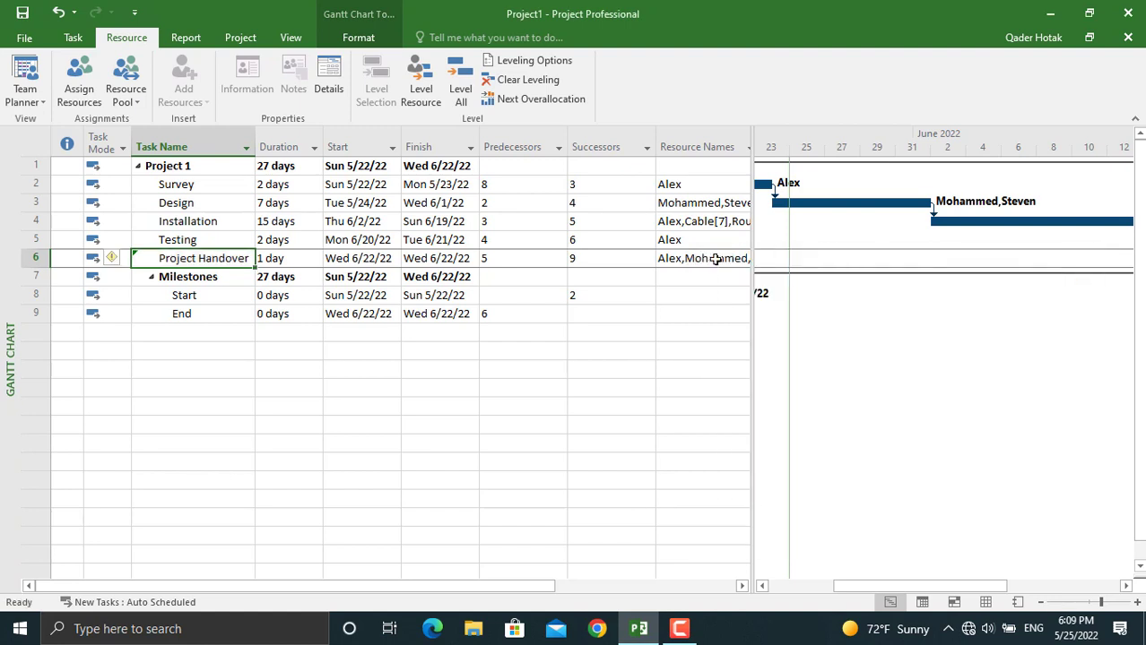
pyautogui.moveTo(749, 251); pyautogui.dragTo(822, 239)
pyautogui.doubleClick(758, 148)
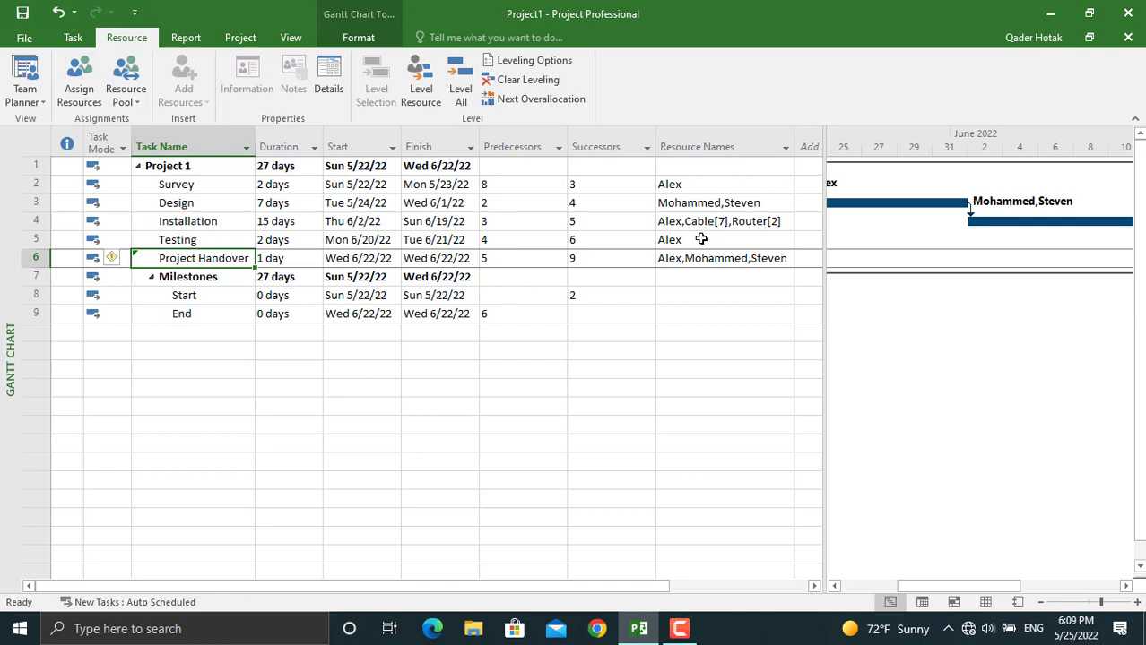
# Insert a Cost column (project total $10,345.00) and narrow the table to show the Gantt bars.
pyautogui.moveTo(822, 202); pyautogui.dragTo(943, 215)
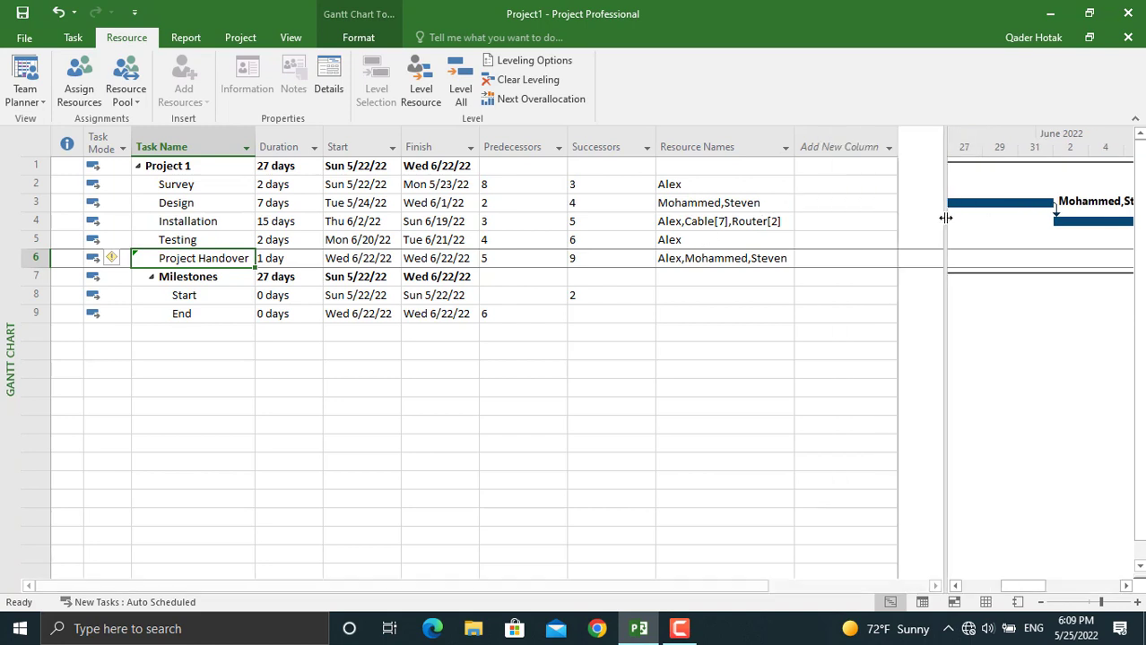
pyautogui.click(838, 150)
pyautogui.write('cost')
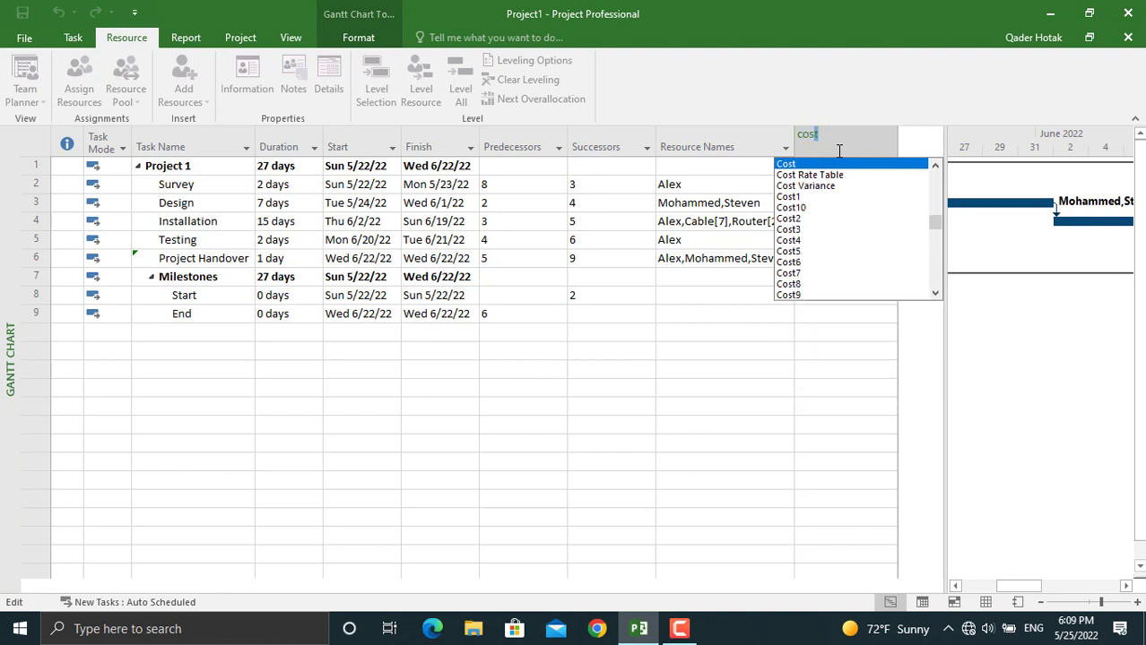
pyautogui.press('Return')
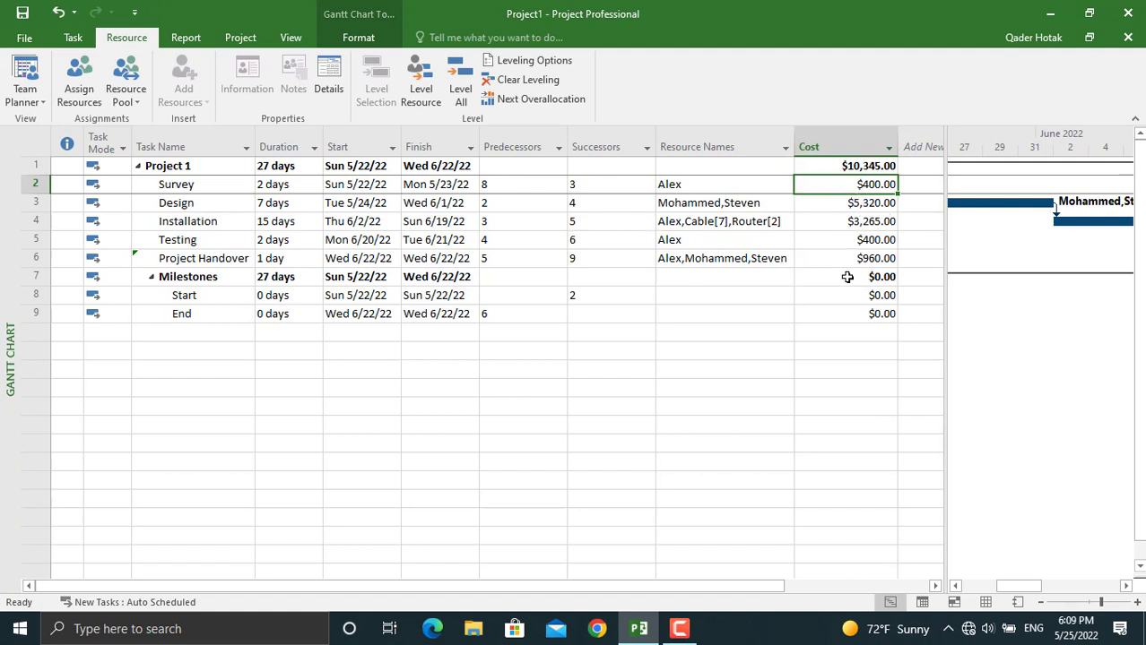
pyautogui.moveTo(943, 230); pyautogui.dragTo(479, 258)
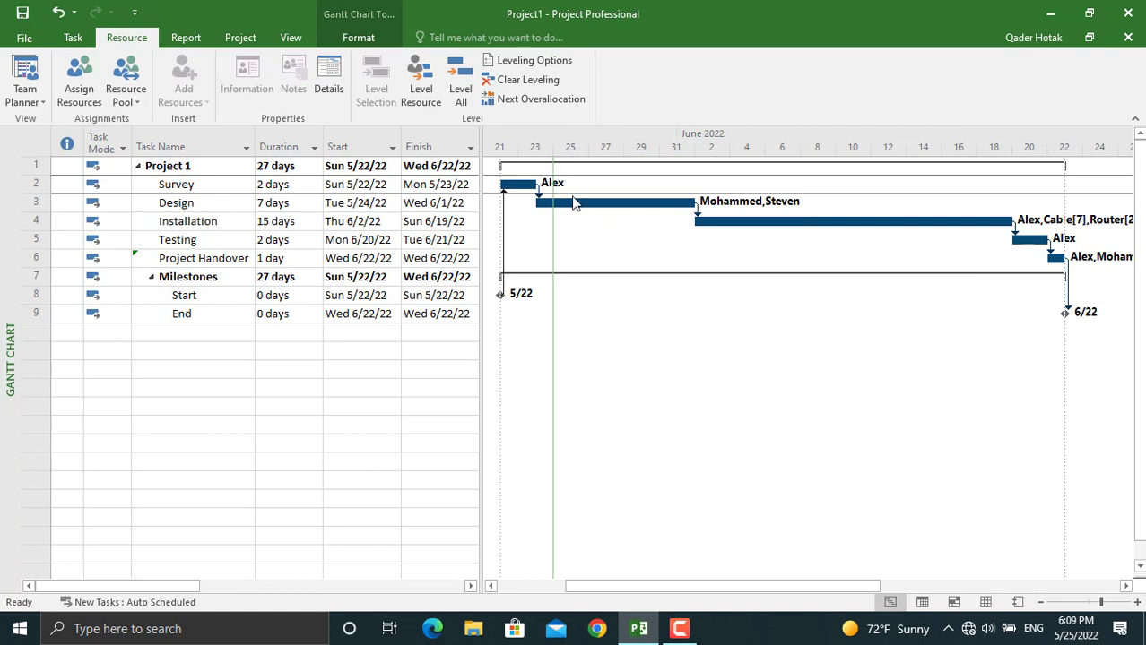
# Clear the Right text label in the Task bar style so resource names no longer appear beside bars.
pyautogui.rightClick(627, 321)
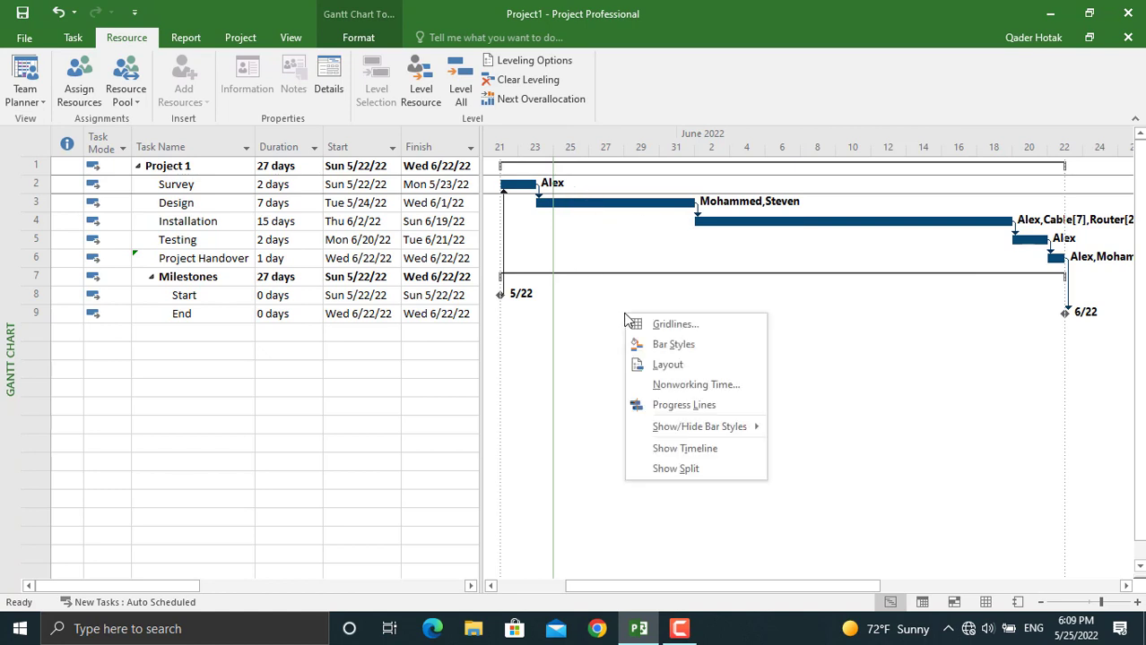
pyautogui.click(687, 352)
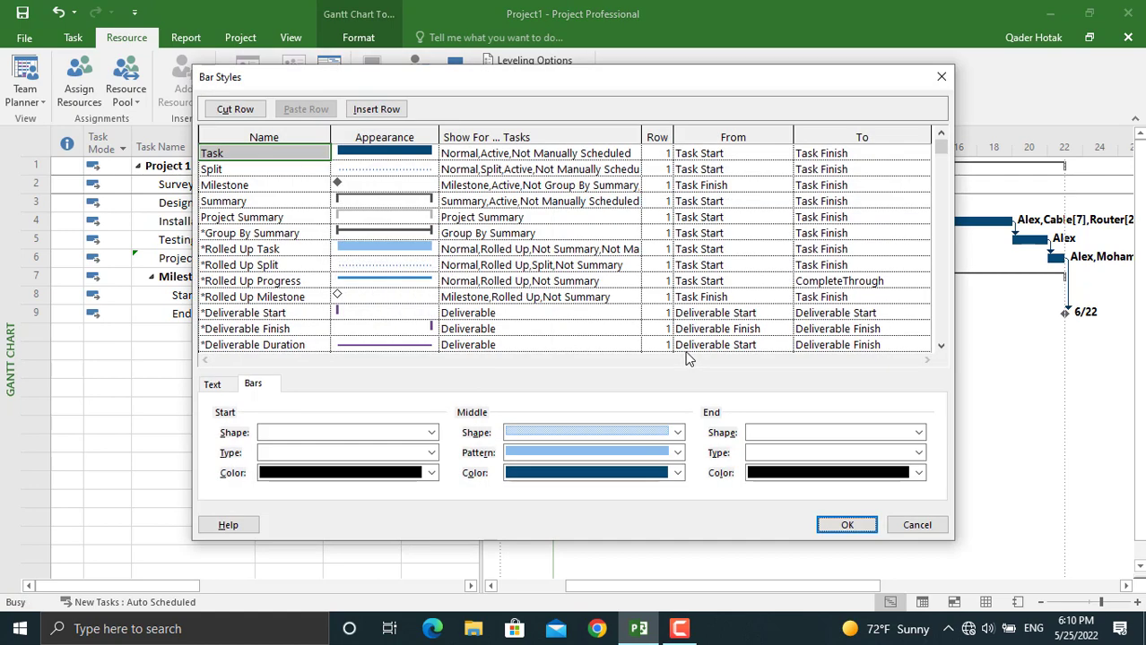
pyautogui.click(214, 386)
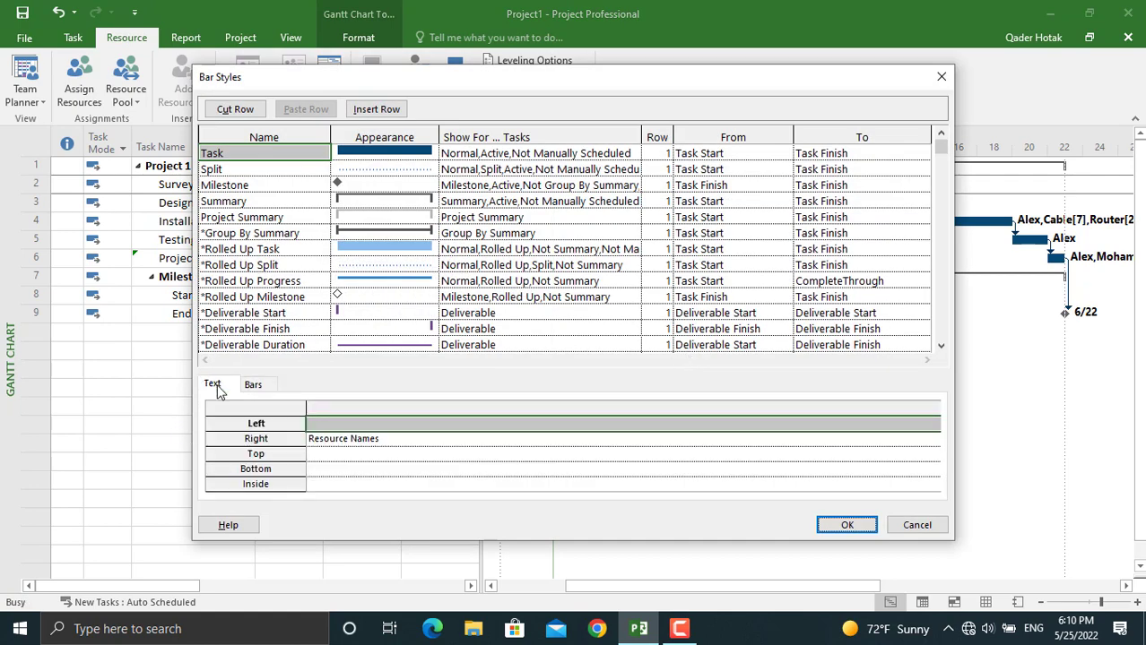
pyautogui.click(349, 440)
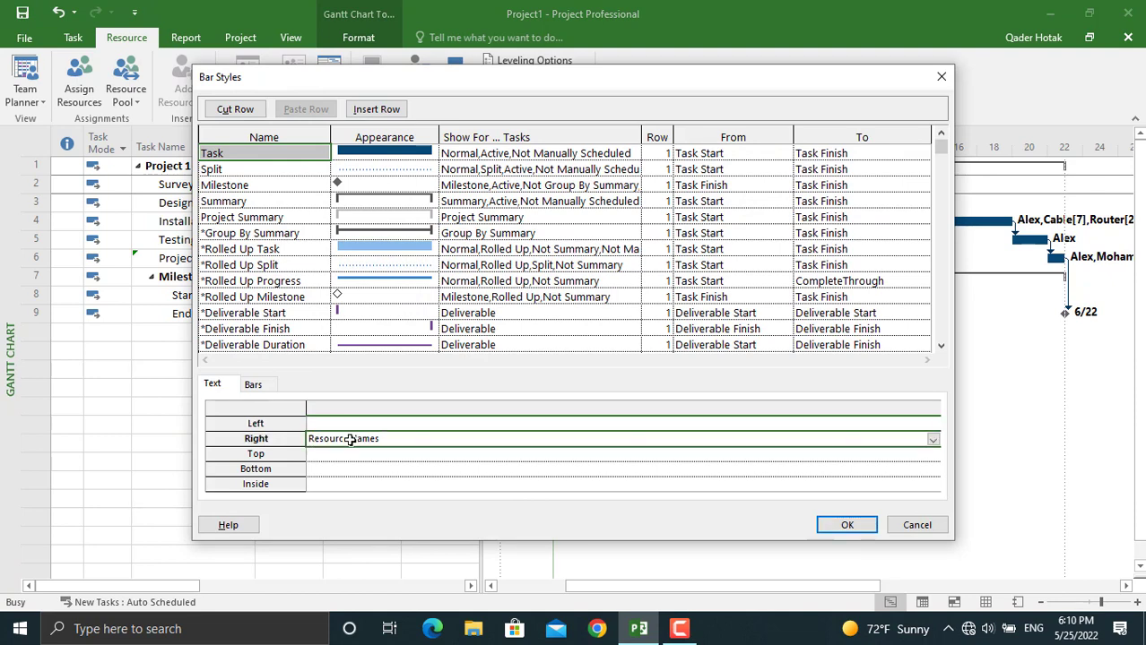
pyautogui.press('Delete')
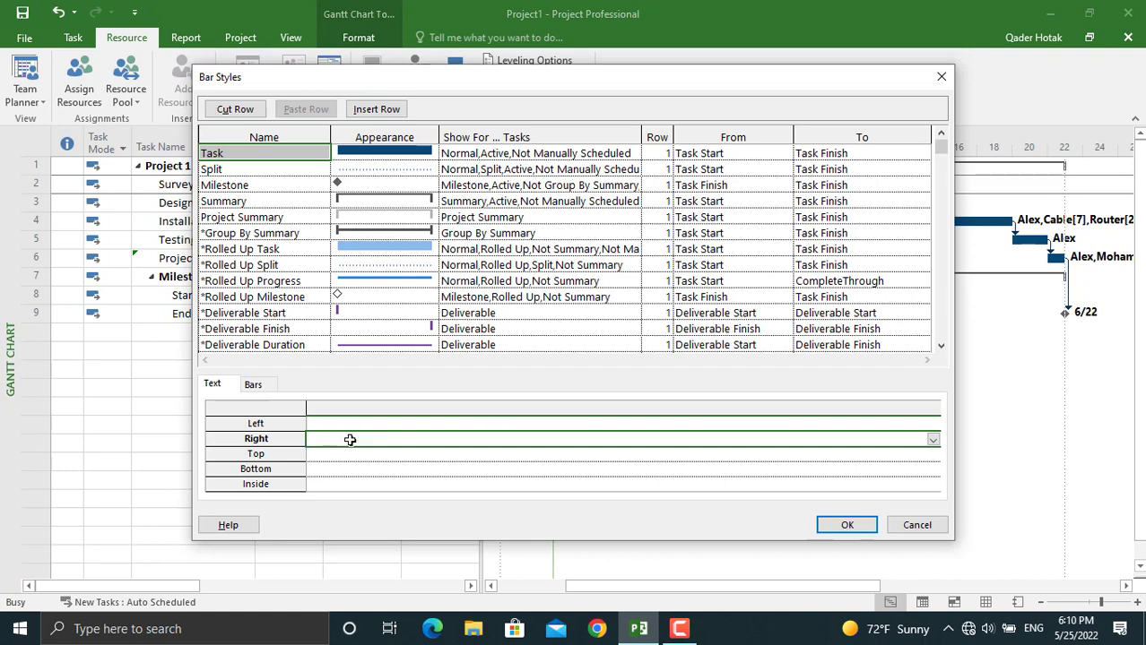
pyautogui.click(837, 529)
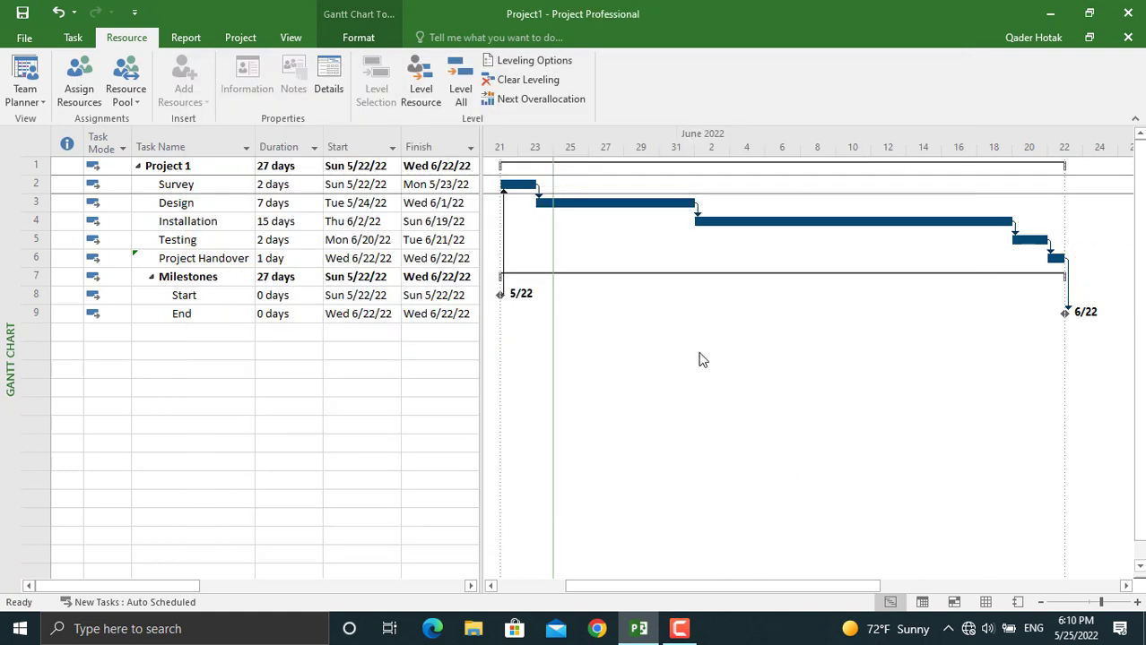
# Set the Task bar style's Right text label to Name so each bar shows its task name.
pyautogui.rightClick(658, 323)
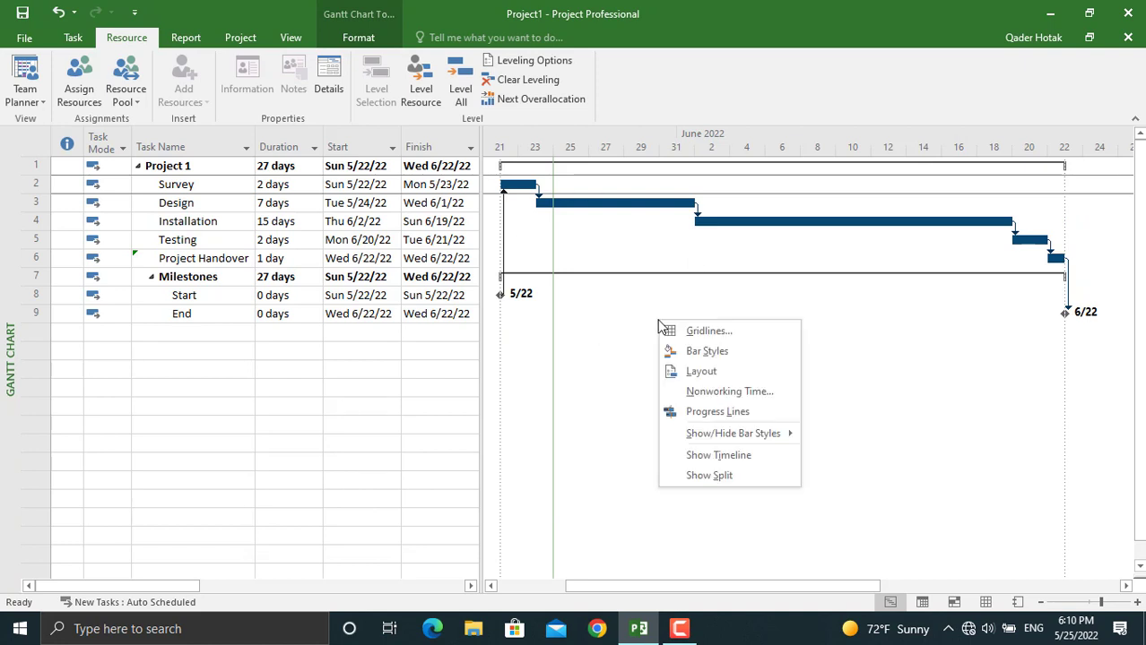
pyautogui.click(724, 352)
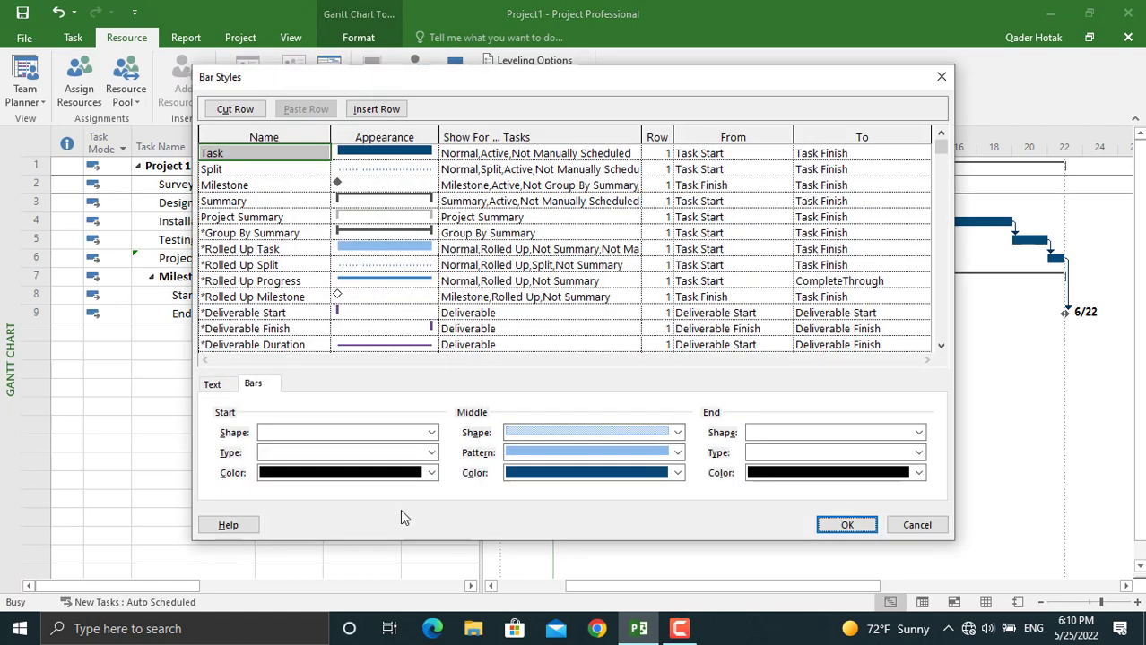
pyautogui.click(212, 384)
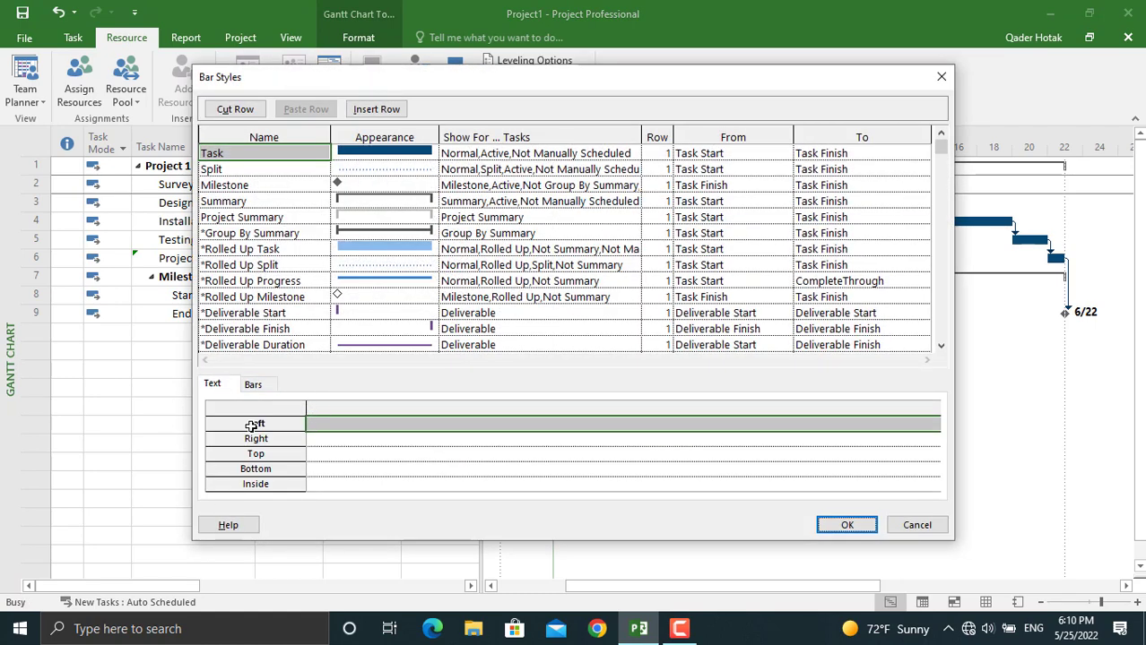
pyautogui.click(324, 440)
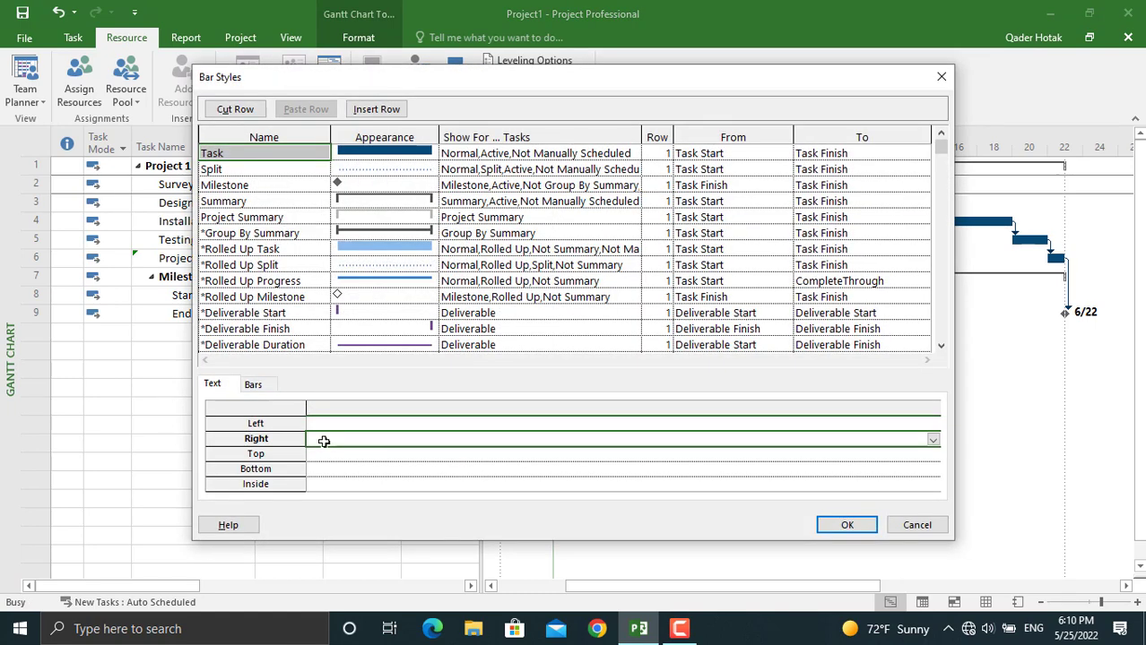
pyautogui.write('Name')
pyautogui.press('Return')
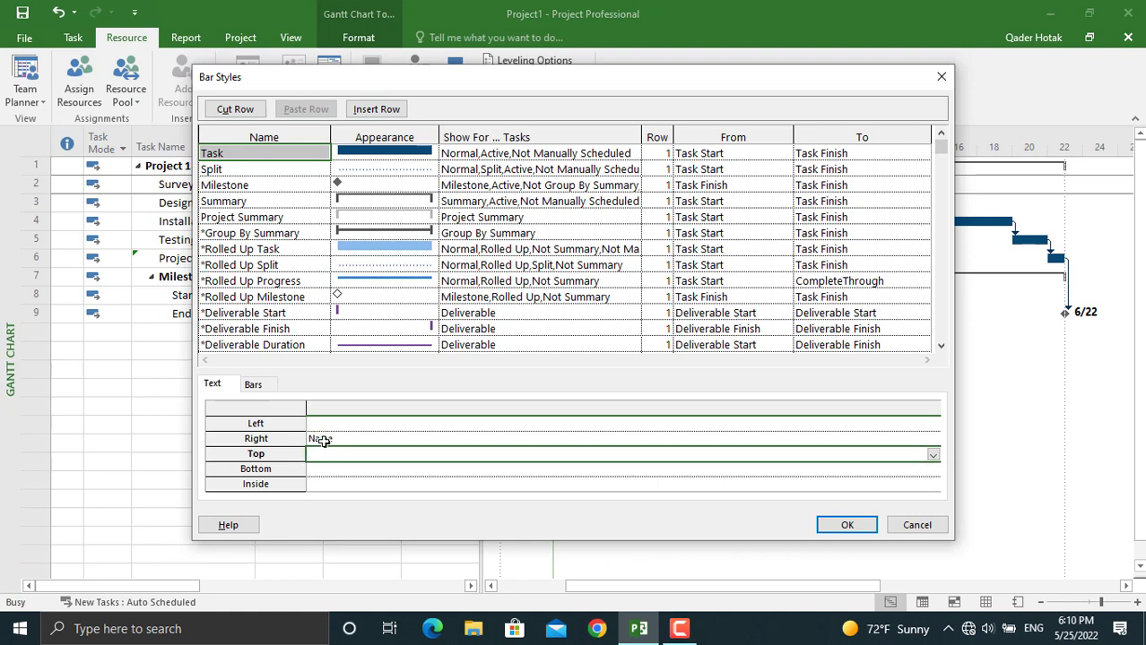
pyautogui.click(856, 529)
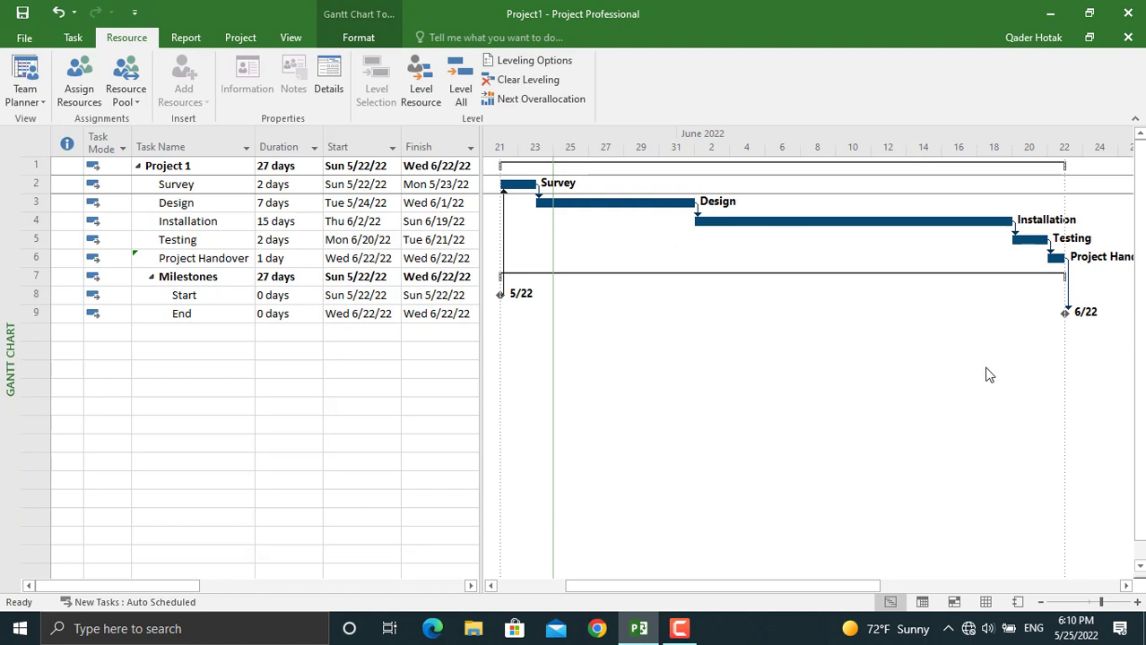
# Open the Costs > Cash Flow report and select its cost chart to show the Field List.
pyautogui.click(198, 36)
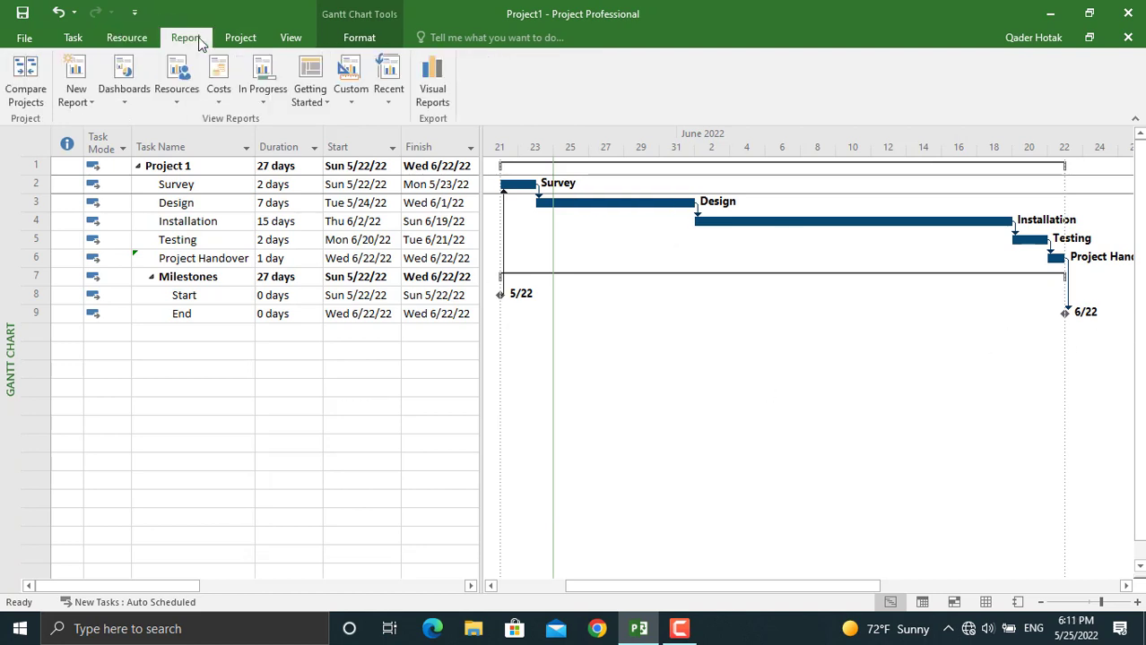
pyautogui.click(213, 91)
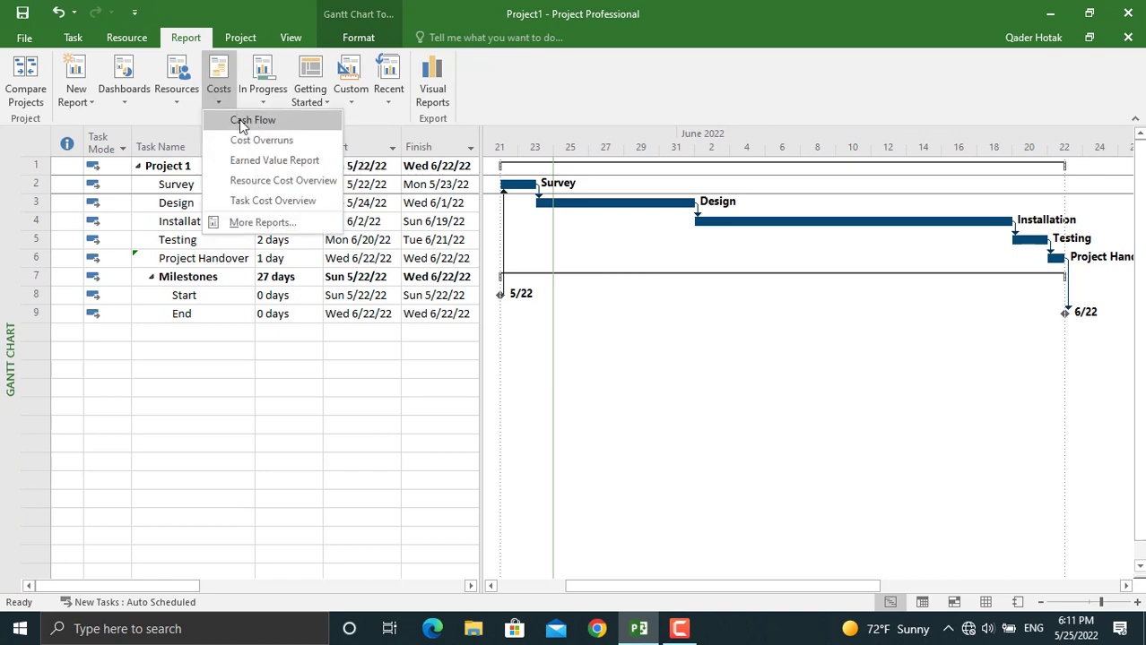
pyautogui.click(239, 121)
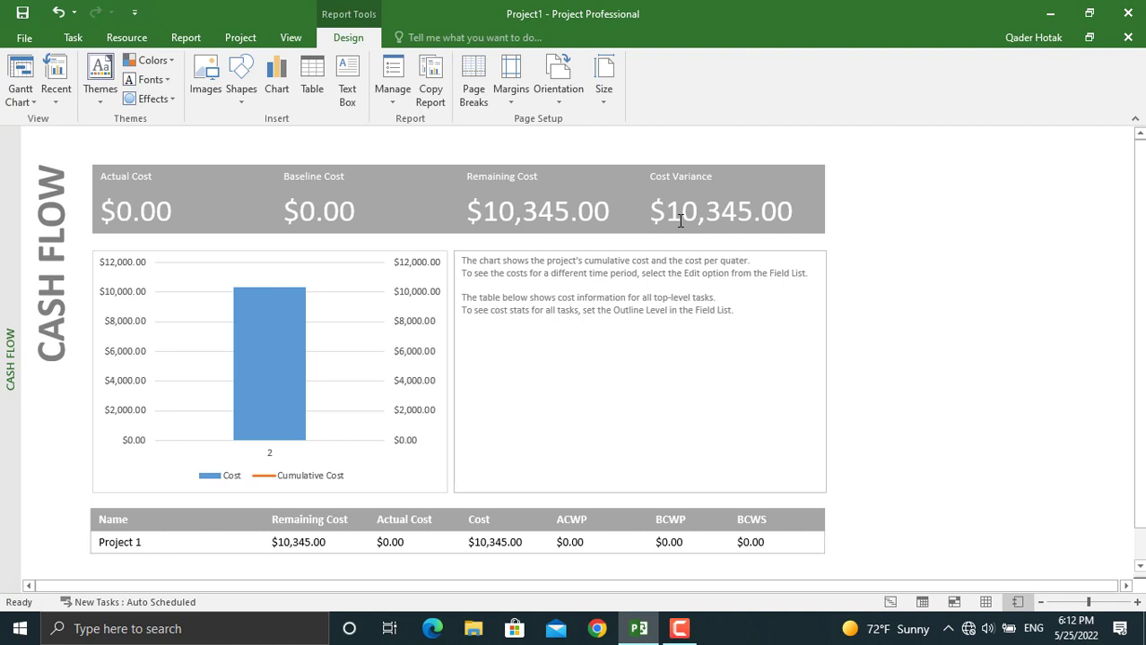
pyautogui.click(275, 411)
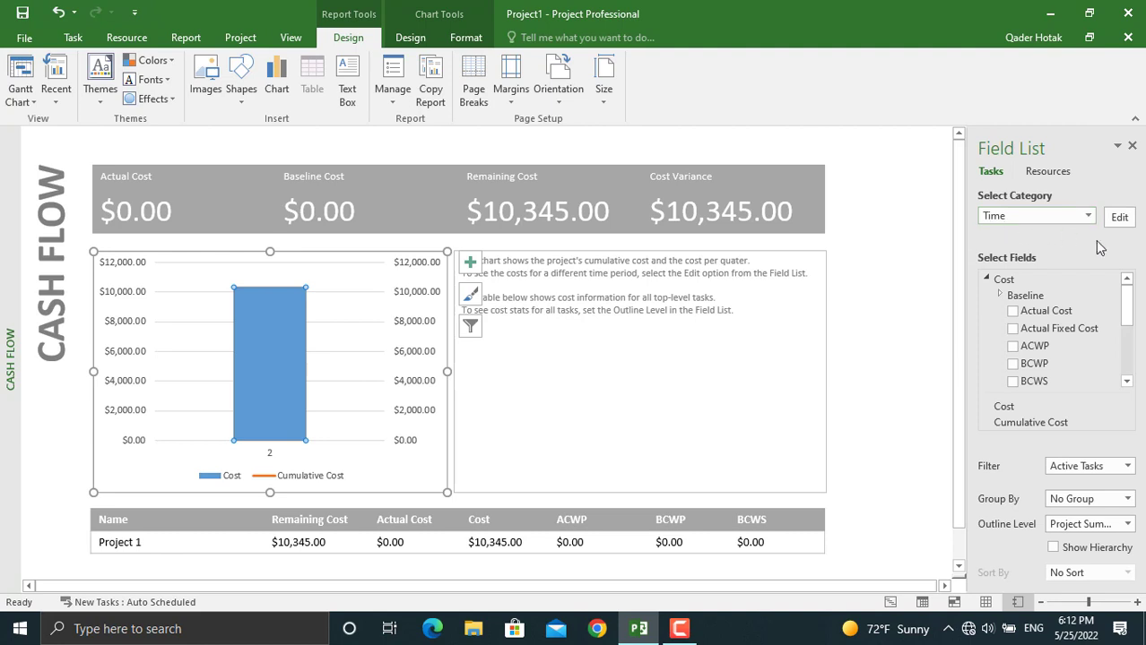
# Change the Cash Flow chart's timescale units to Days, then deselect the chart.
pyautogui.click(1118, 217)
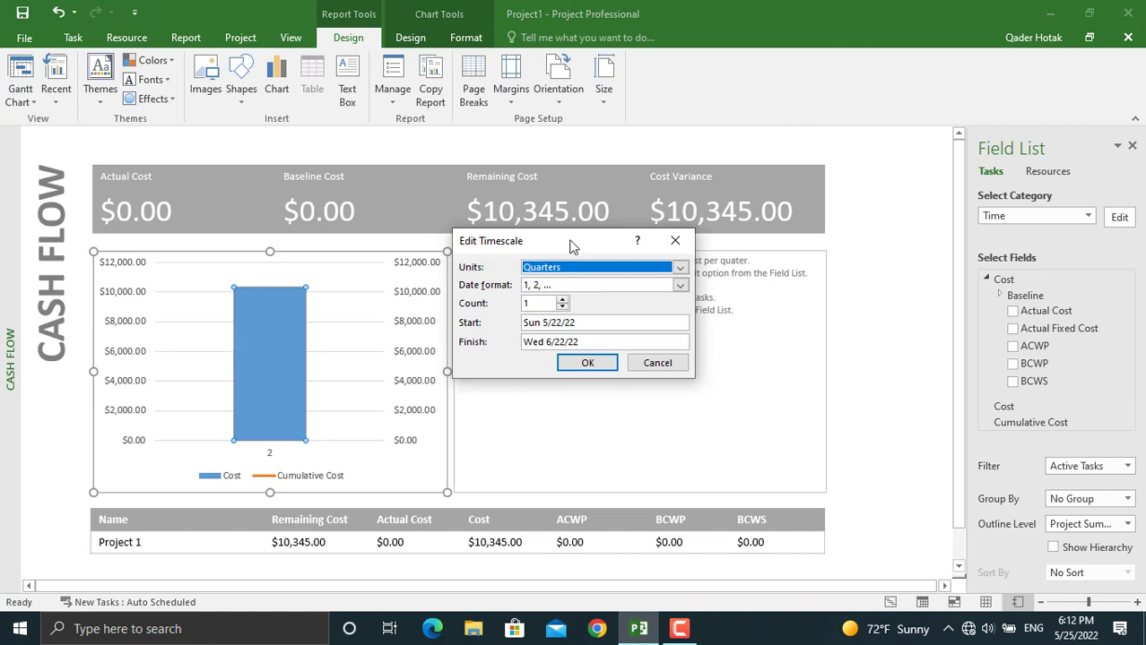
pyautogui.click(680, 267)
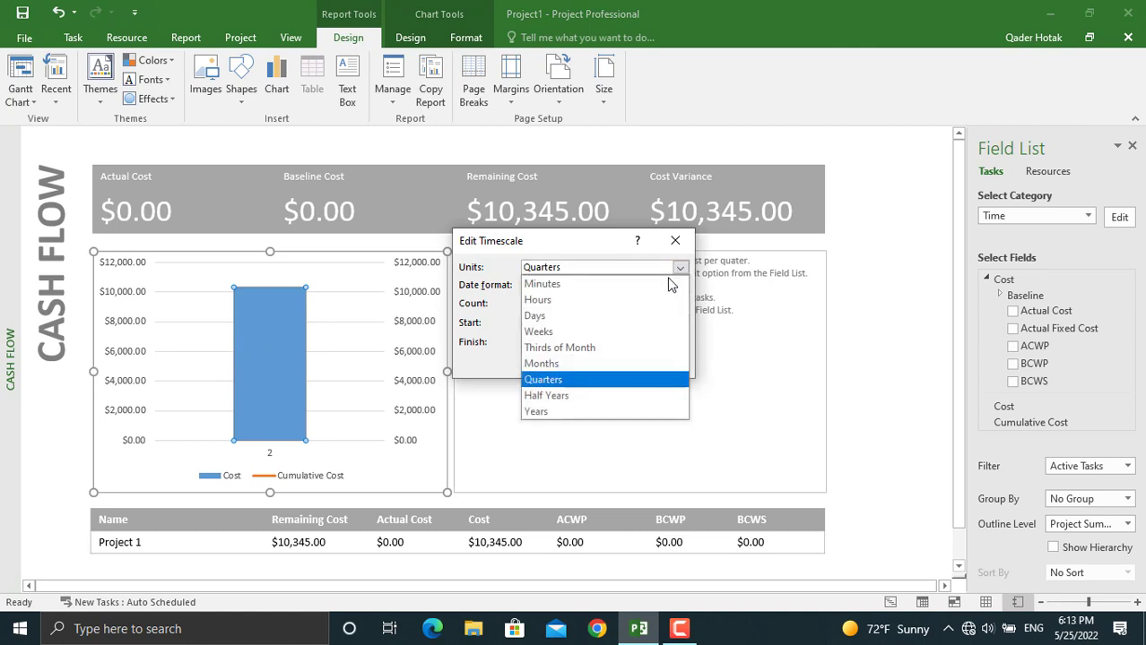
pyautogui.click(629, 316)
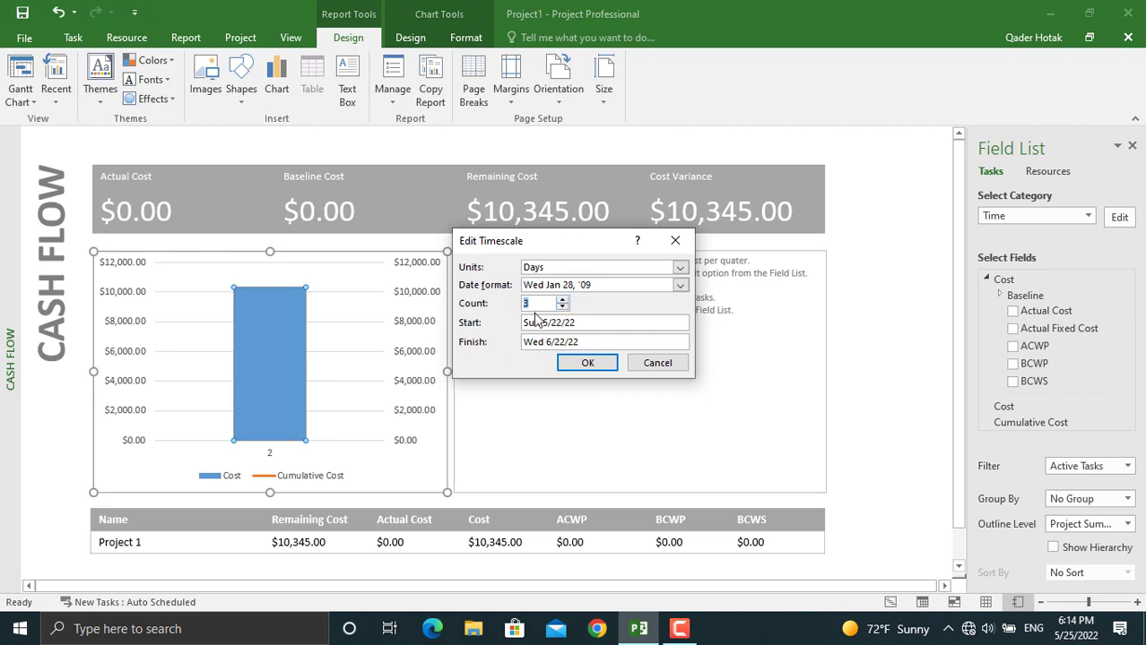
pyautogui.click(586, 363)
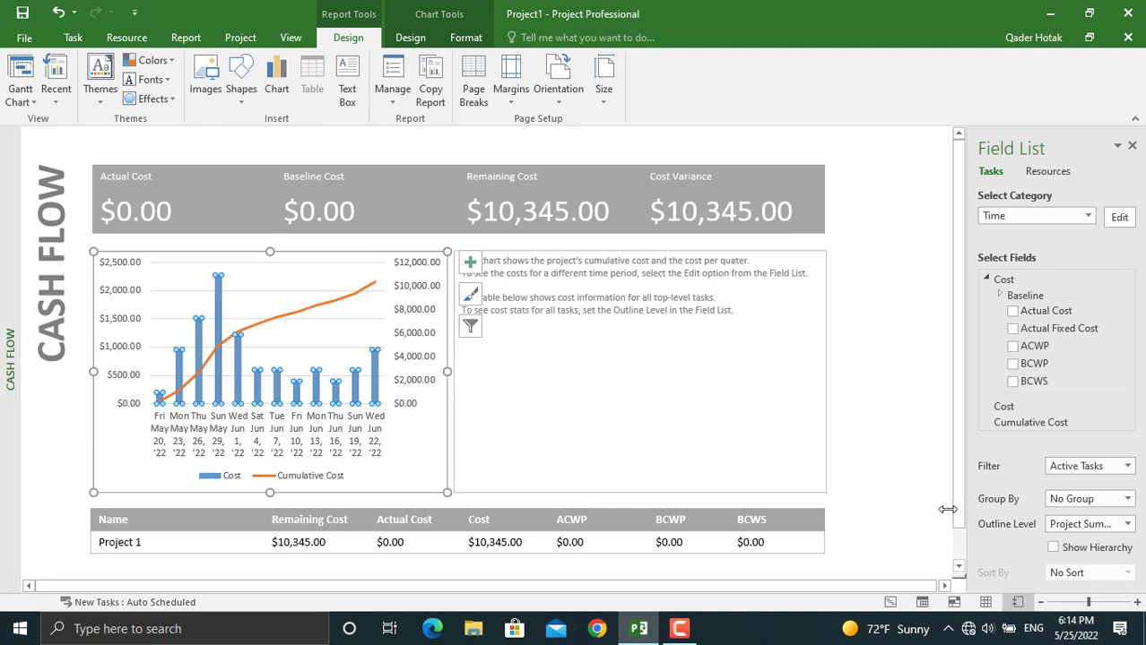
pyautogui.click(218, 568)
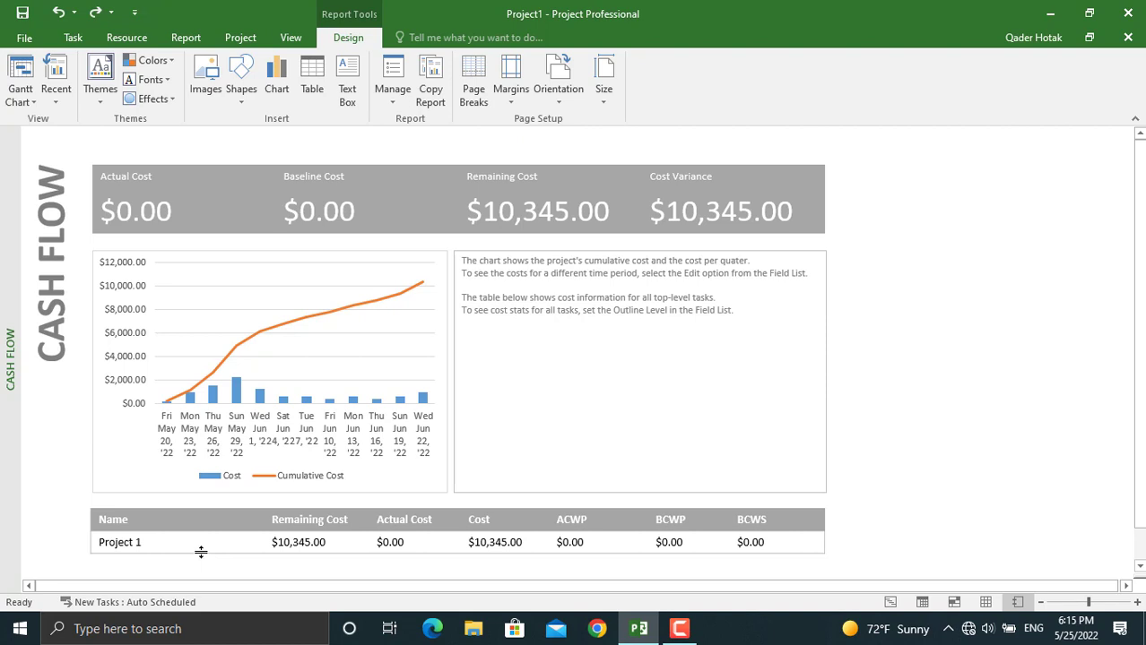
# Set the Cash Flow table's outline level to Level 5 to list every task, then copy the report.
pyautogui.click(201, 552)
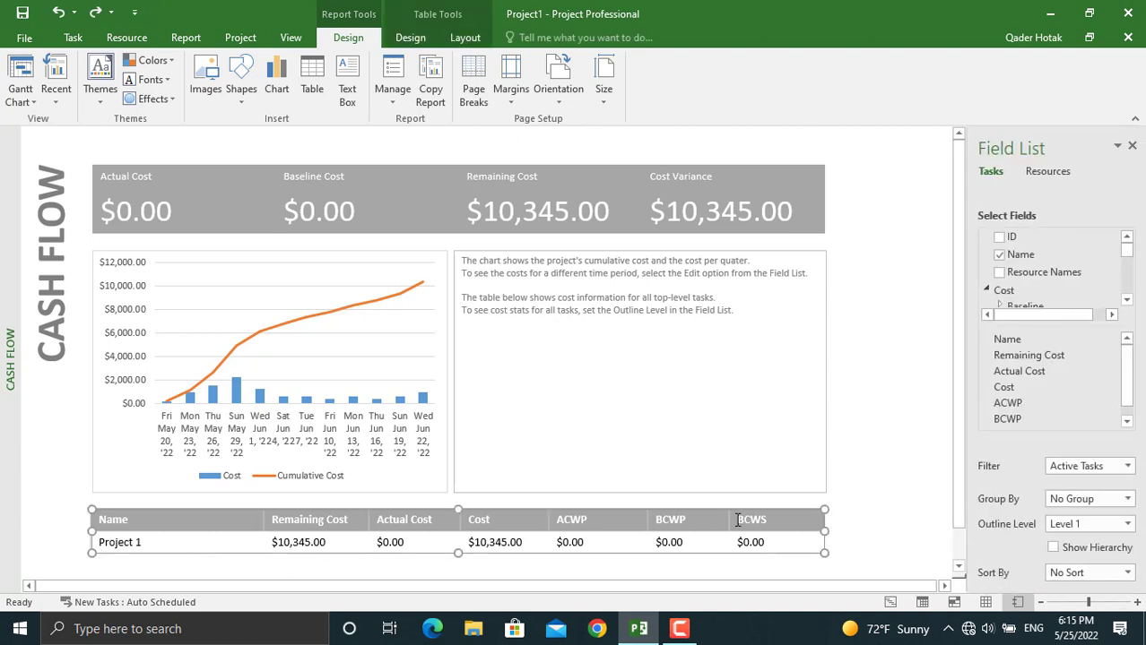
pyautogui.click(1128, 525)
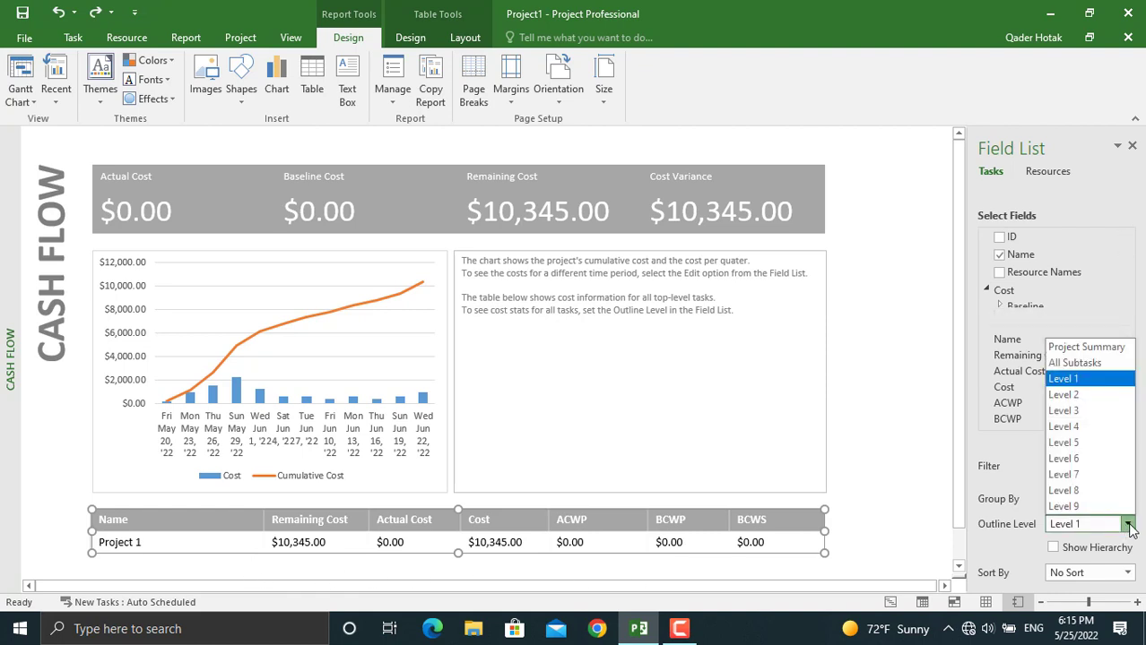
pyautogui.click(1089, 442)
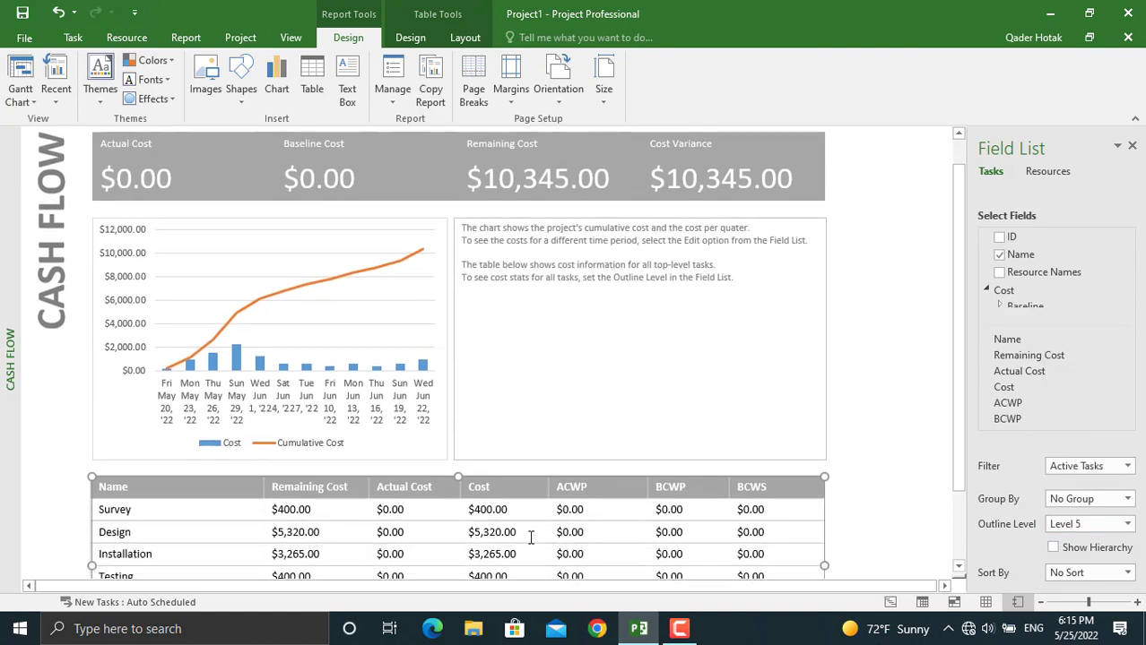
pyautogui.scroll(-3, 531, 537)
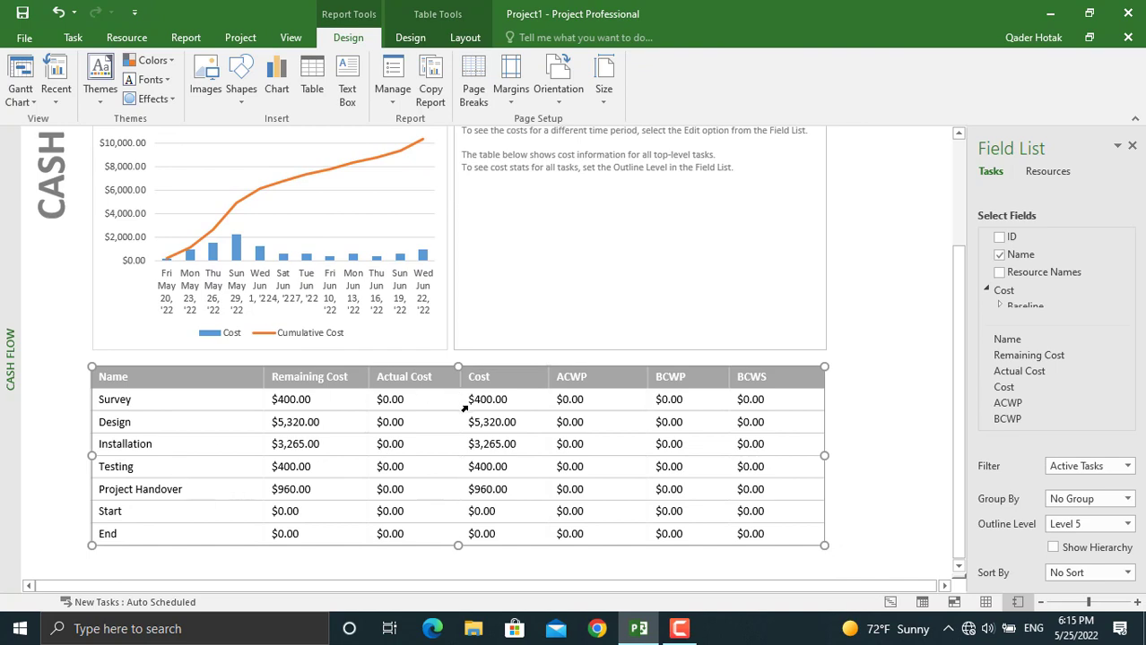
pyautogui.scroll(1, 464, 408)
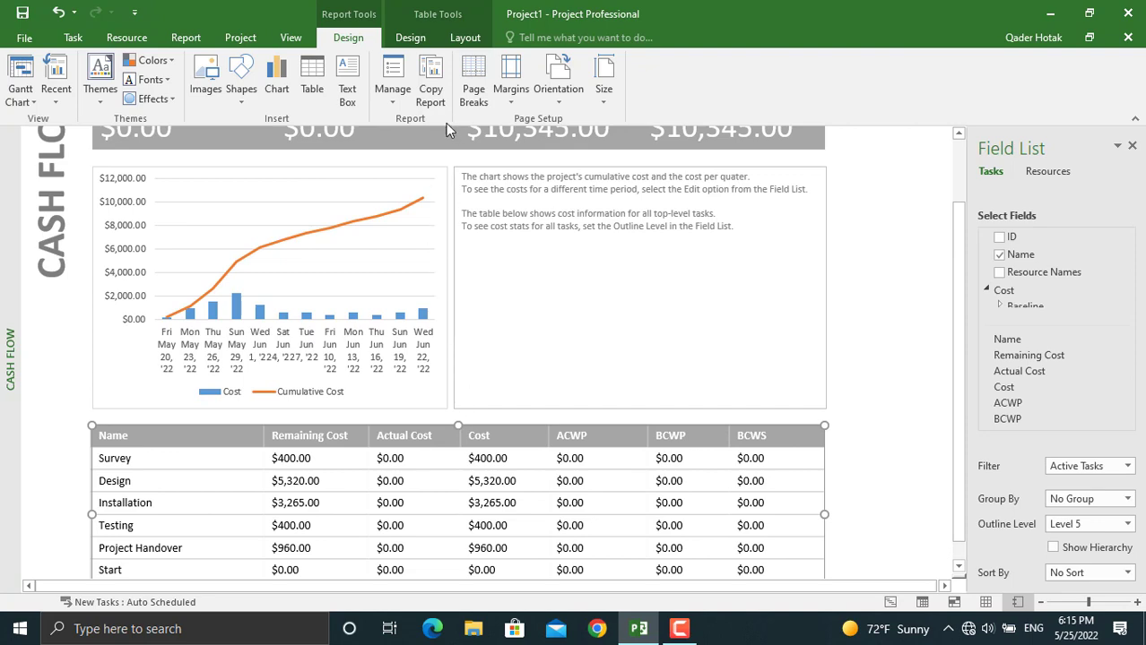
pyautogui.click(435, 96)
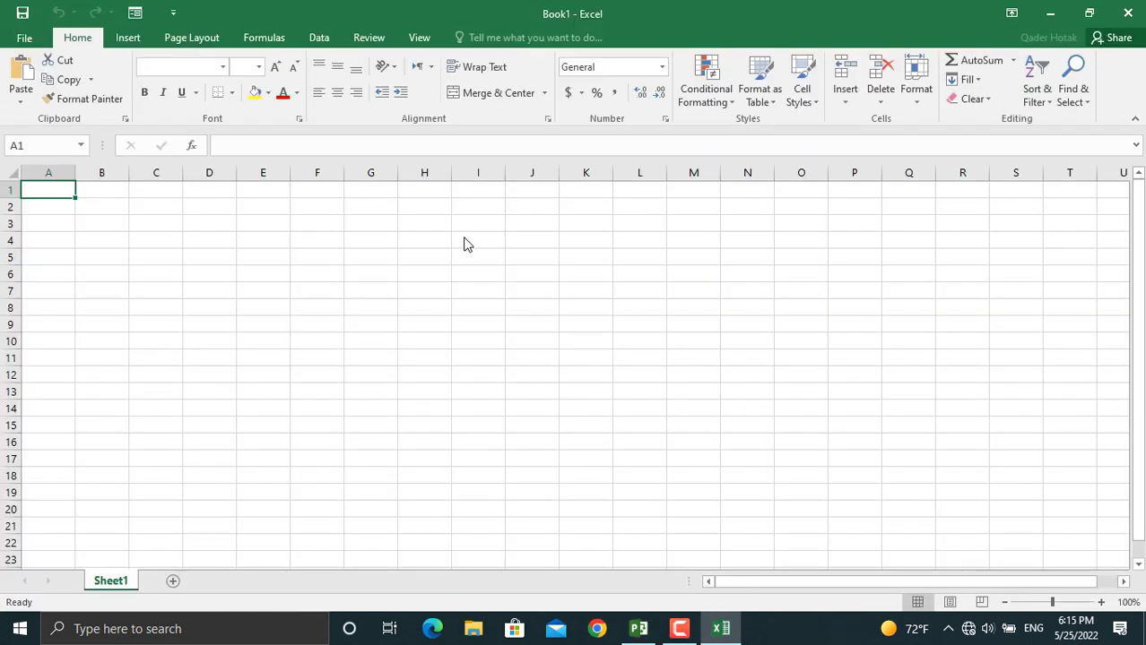